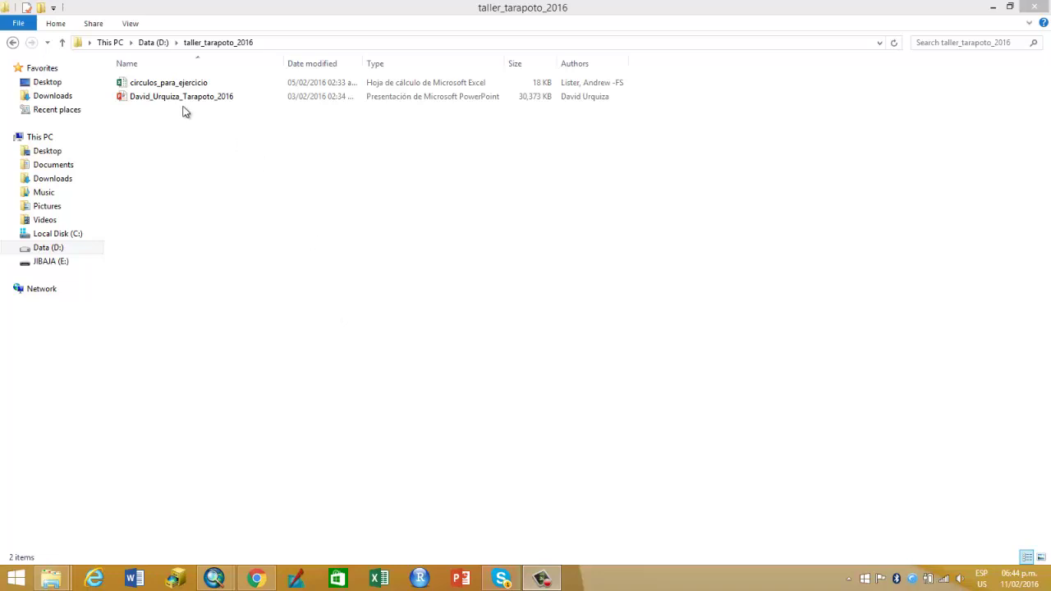
Open the circulos_para_ejercicio workbook and delete the web link in cell L1, leaving A1 selected.
click(169, 84)
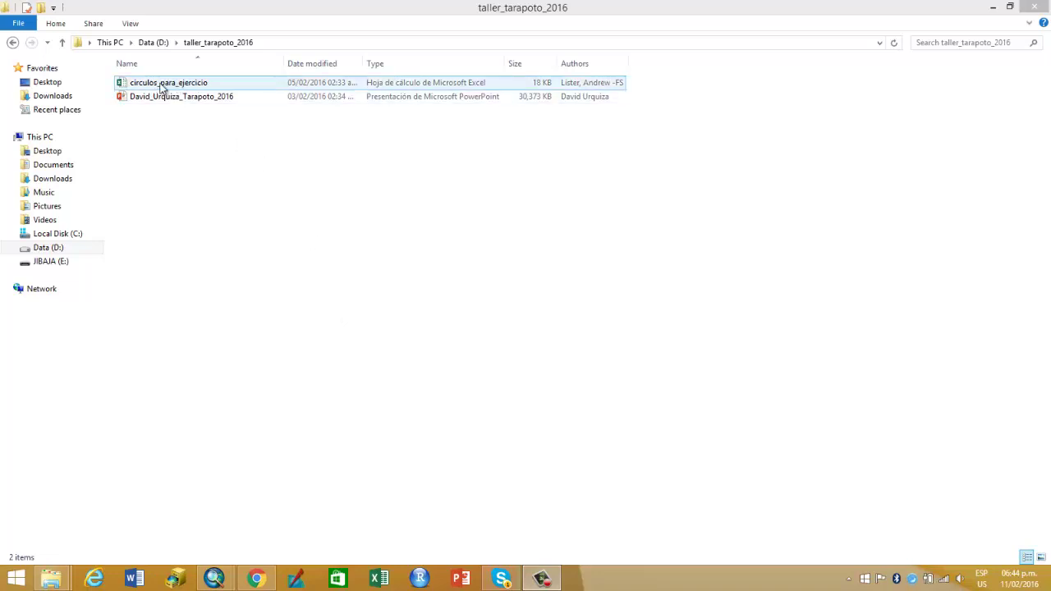
double_click(168, 84)
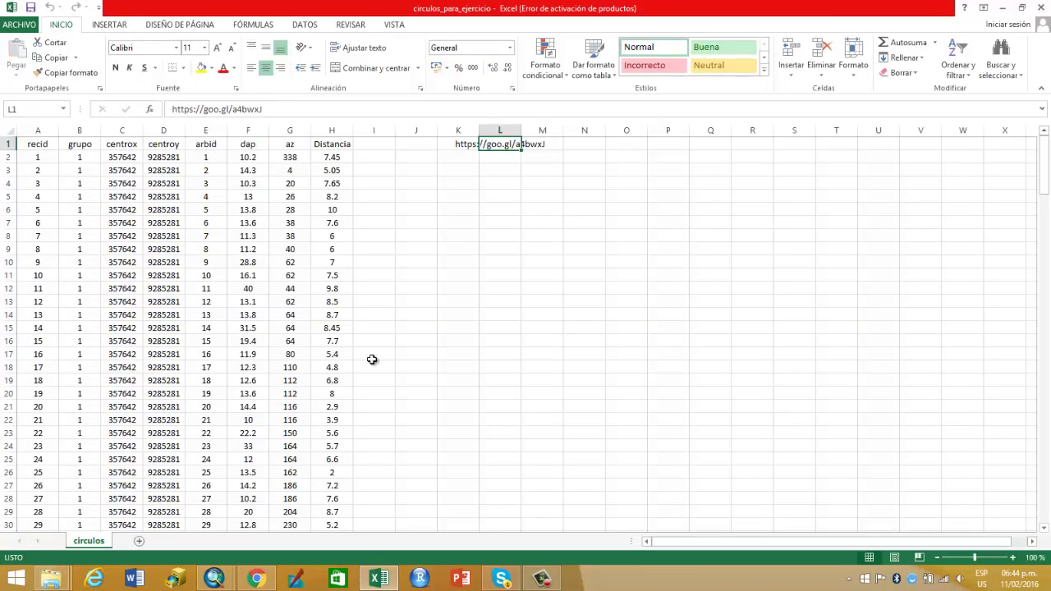
click(630, 160)
click(506, 144)
key(Delete)
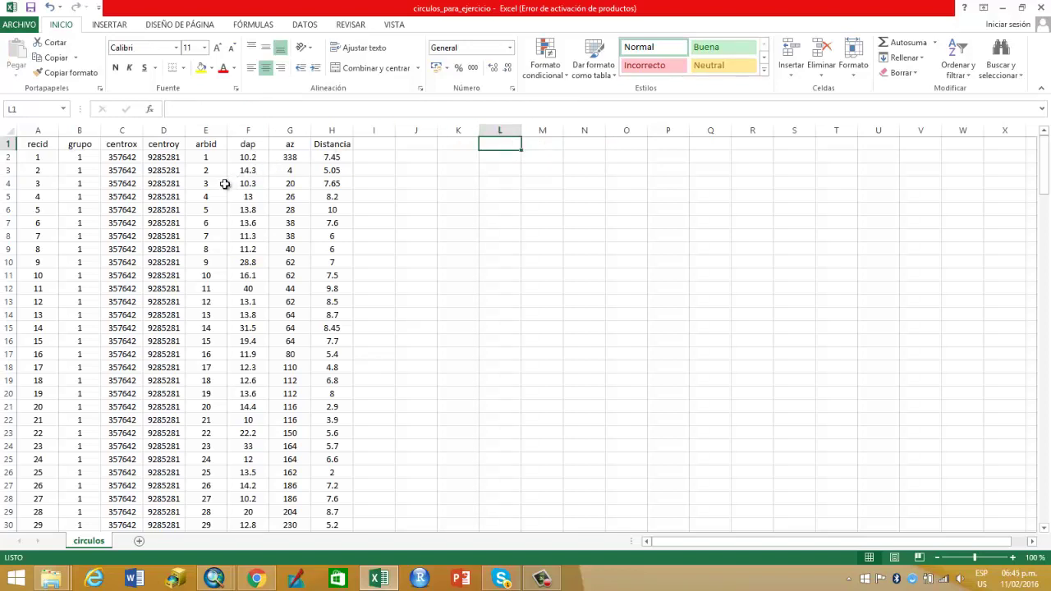
click(116, 174)
click(36, 145)
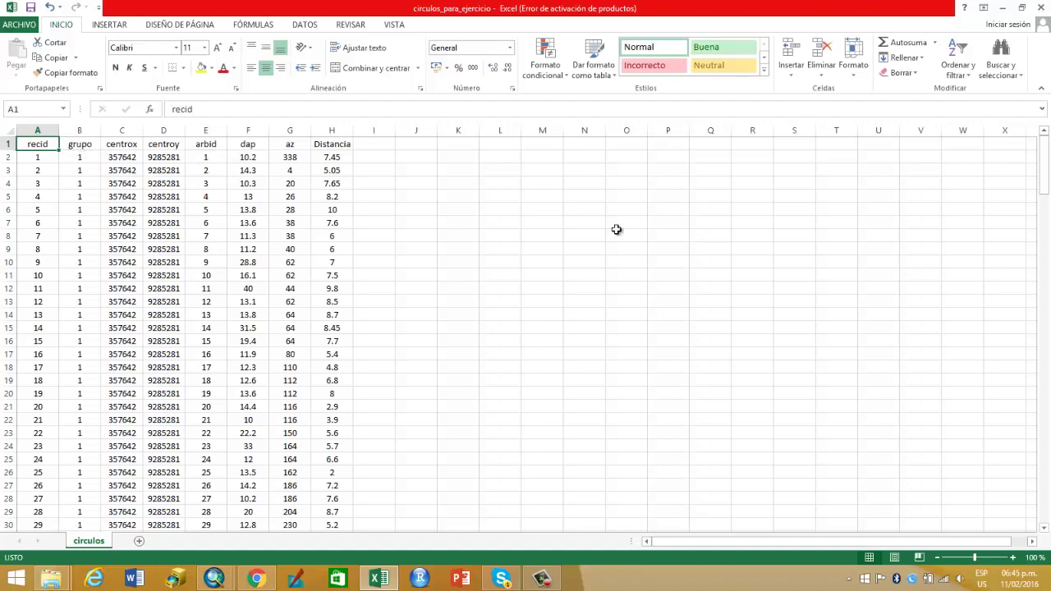
drag(1045, 172, 1050, 152)
Switch to the empty ArcMap window and dismiss its Getting Started dialog.
click(215, 579)
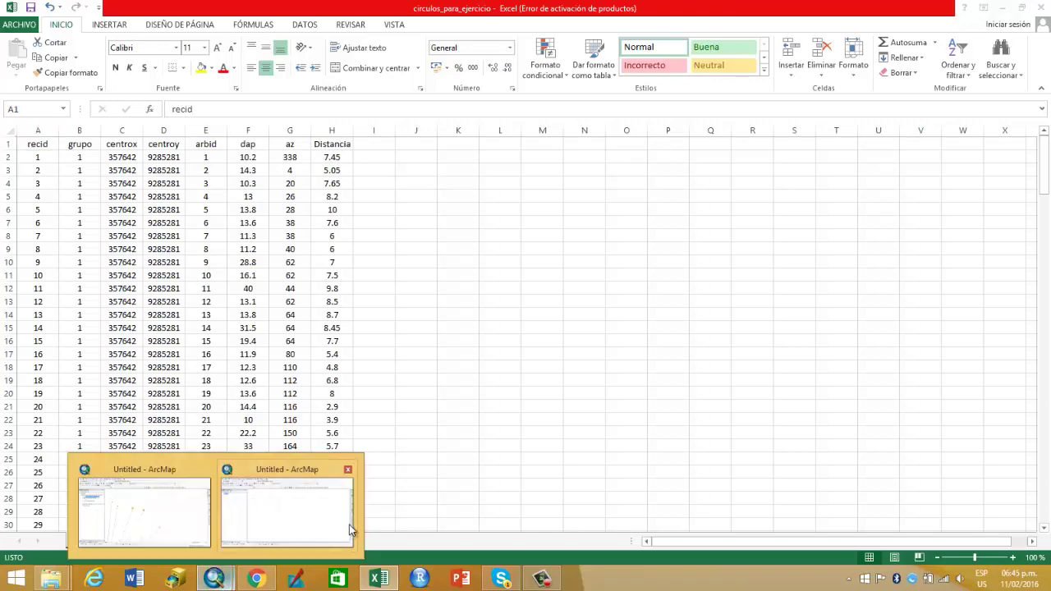
click(349, 524)
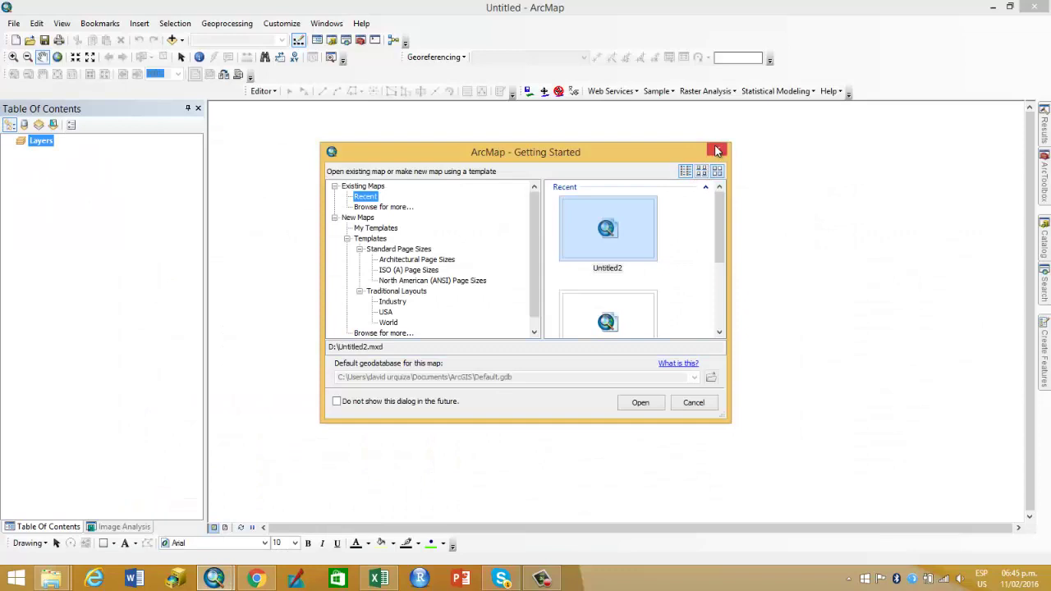
click(717, 151)
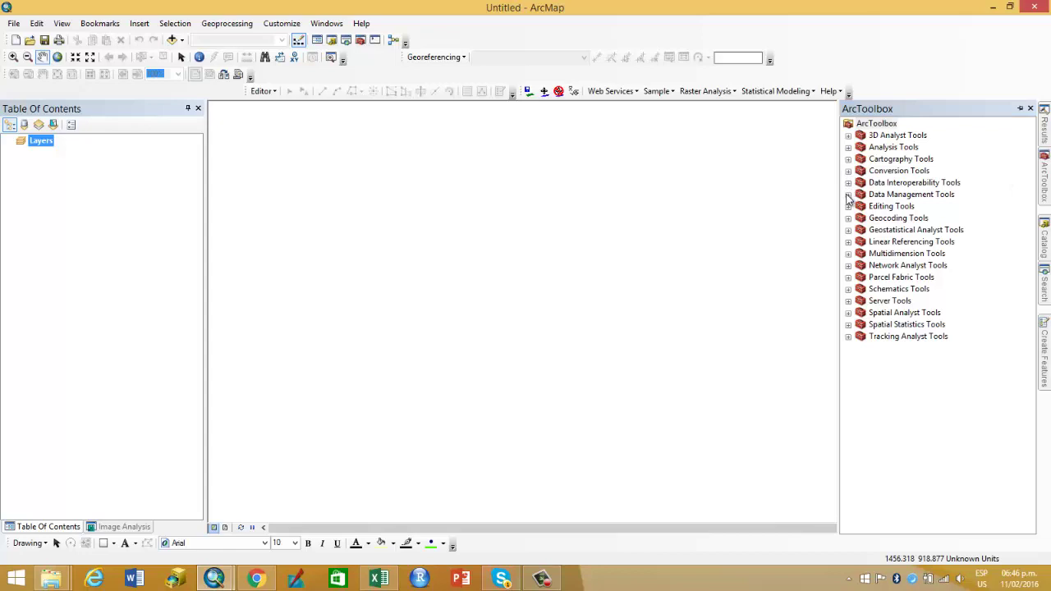
Open the Bearing Distance To Line tool from the Features toolset of the Data Management Tools.
click(848, 195)
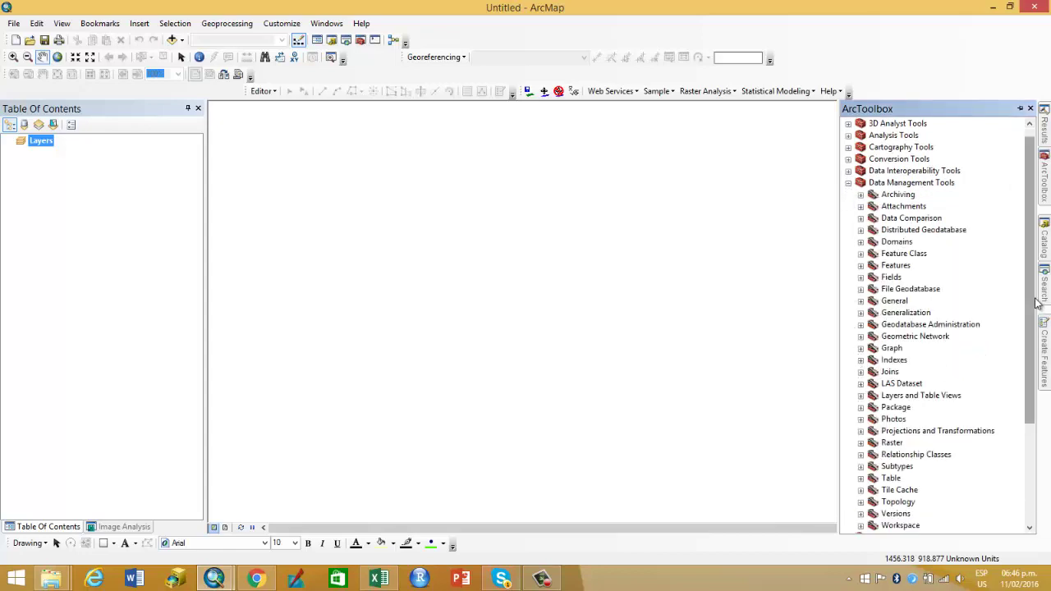
drag(1031, 302, 1031, 315)
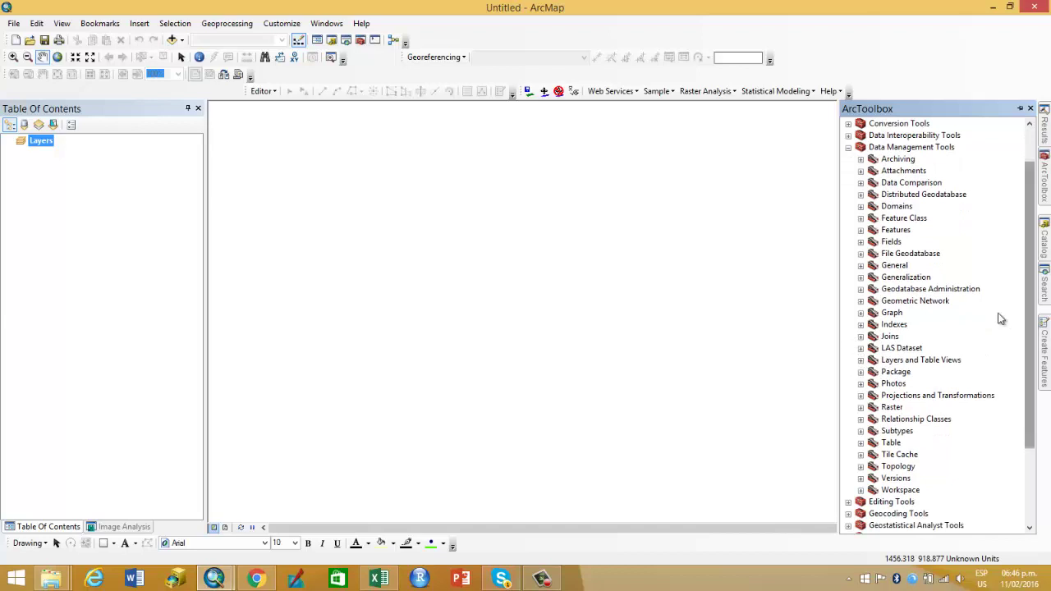
click(861, 230)
drag(1027, 260, 1041, 310)
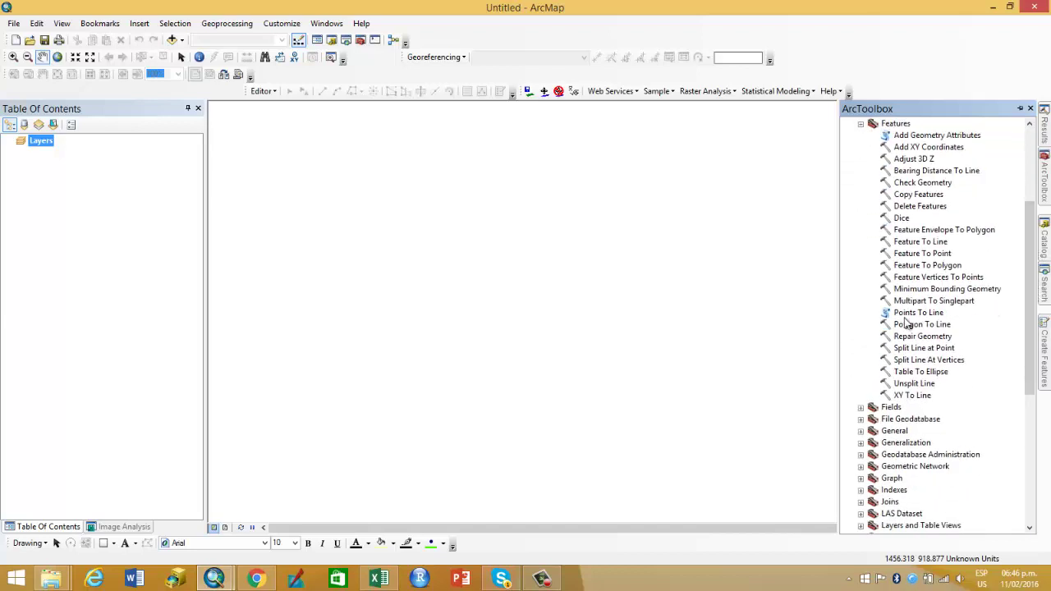
double_click(910, 173)
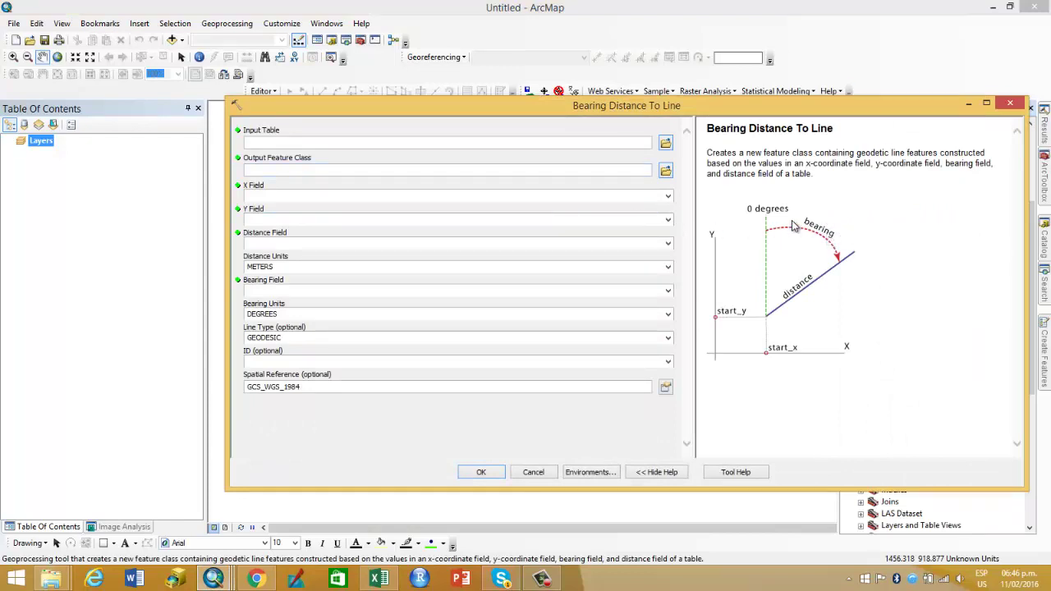
click(793, 227)
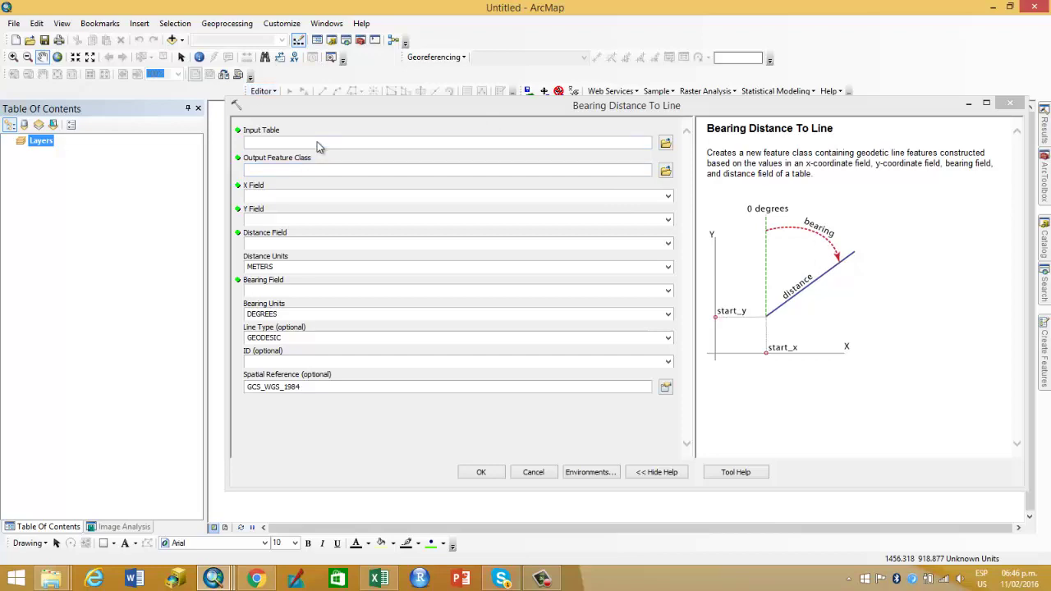
Try to load circulos_para_ejercicio.xlsx from D:\taller_tarapoto_2016 as the tool's input table.
click(380, 578)
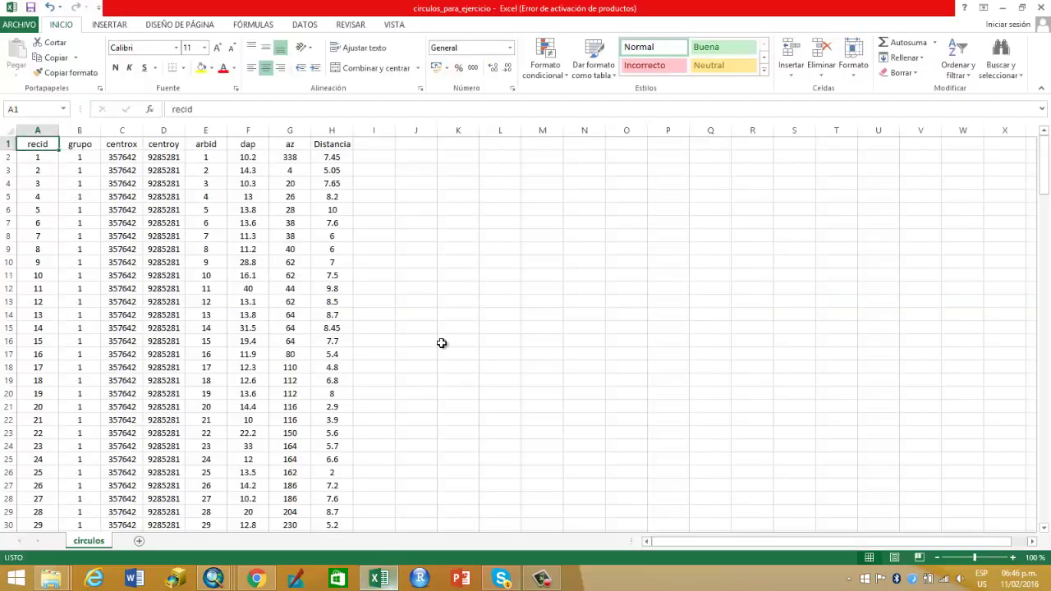
click(380, 577)
click(667, 144)
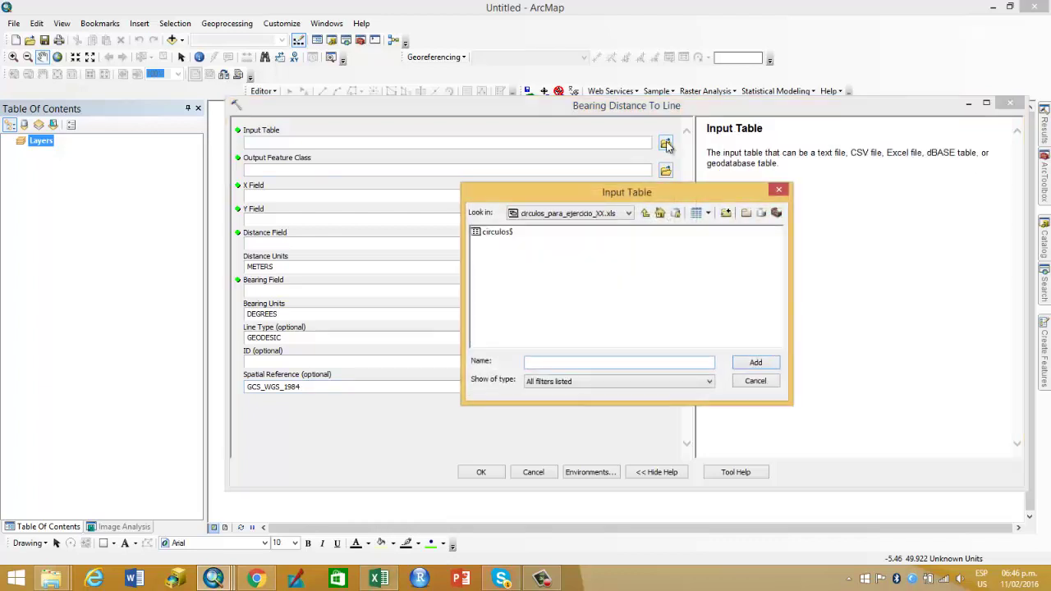
click(628, 214)
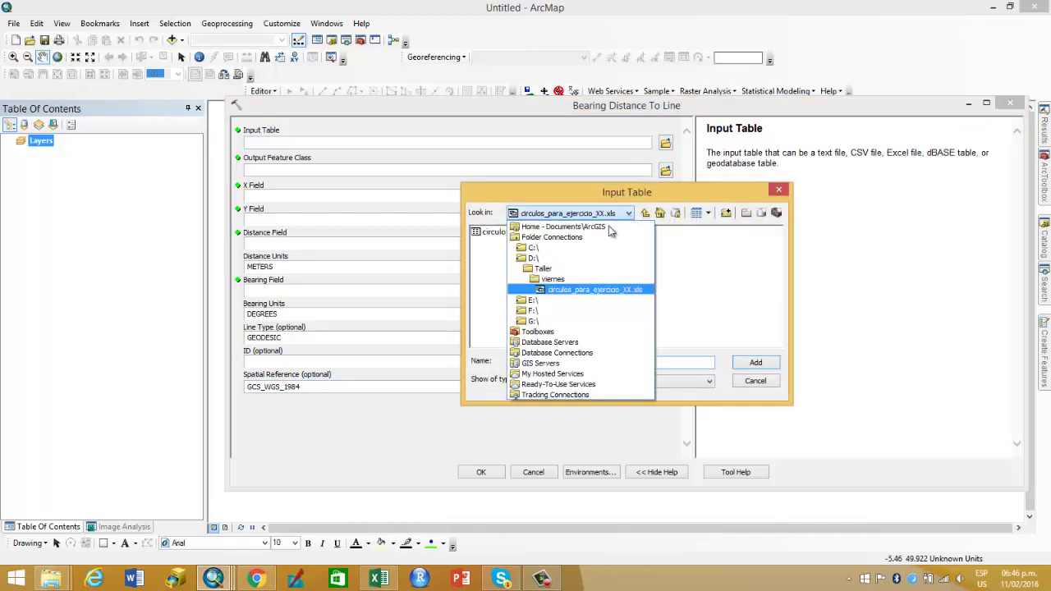
click(538, 263)
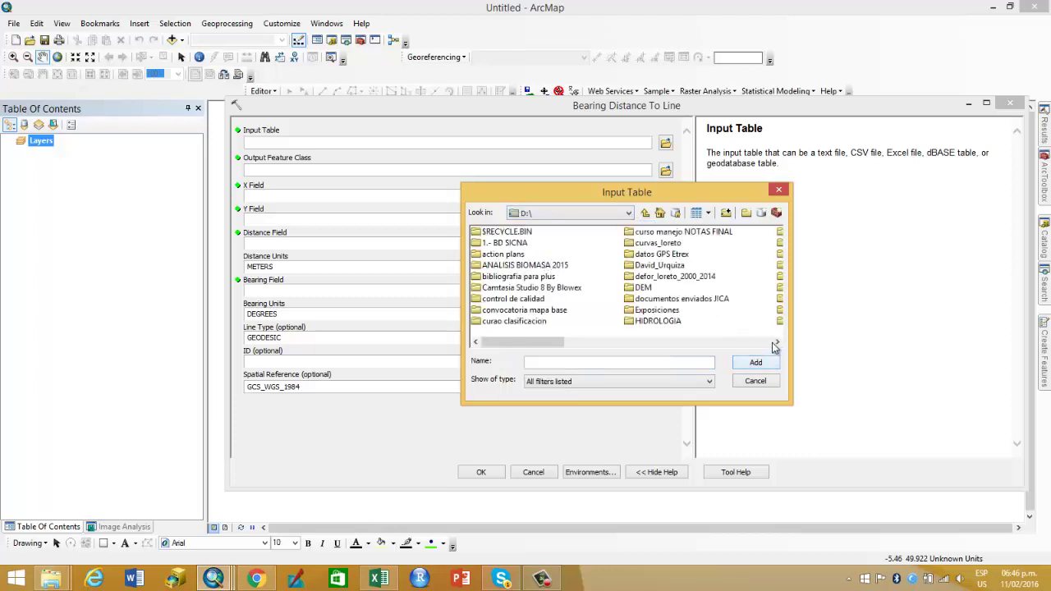
click(777, 341)
click(777, 342)
double_click(694, 323)
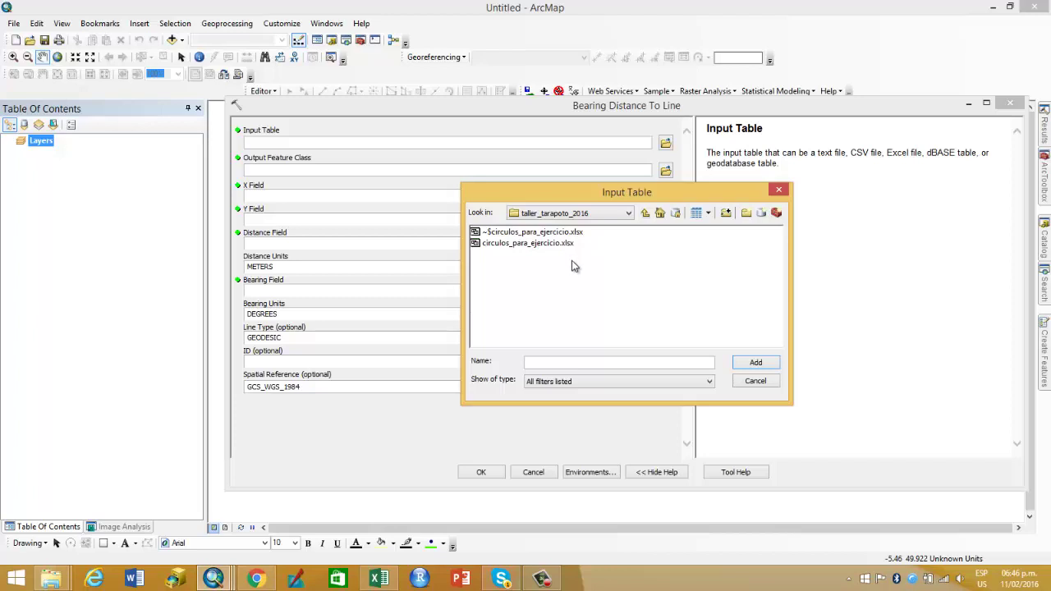
double_click(515, 245)
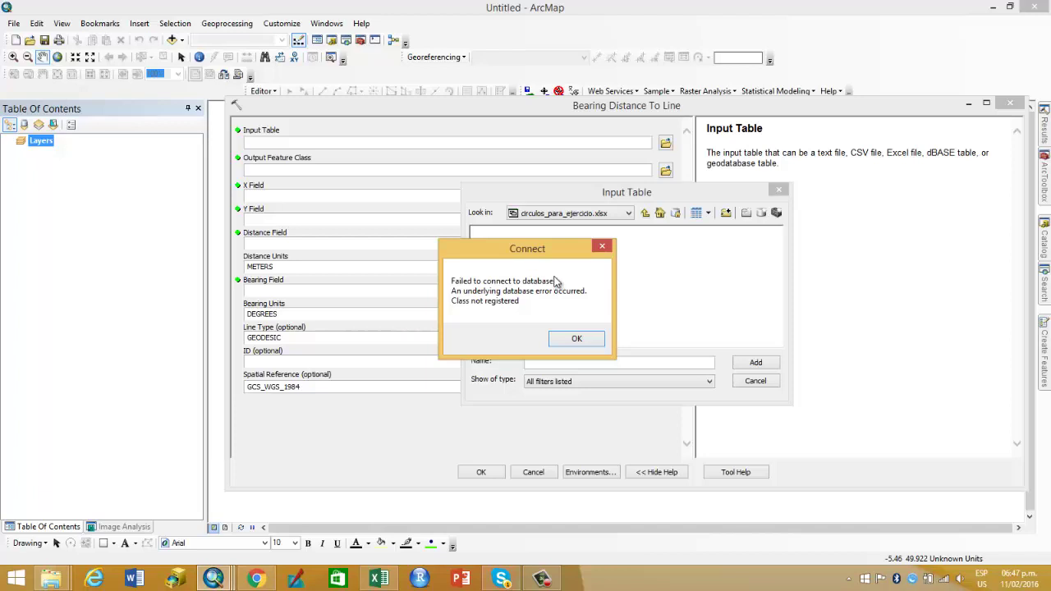
click(603, 248)
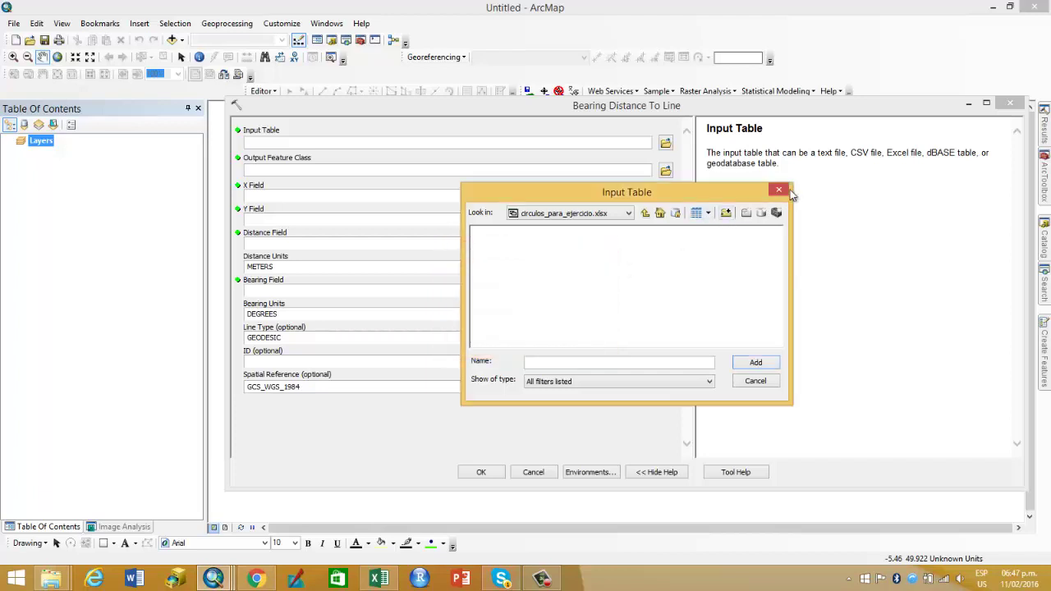
click(778, 189)
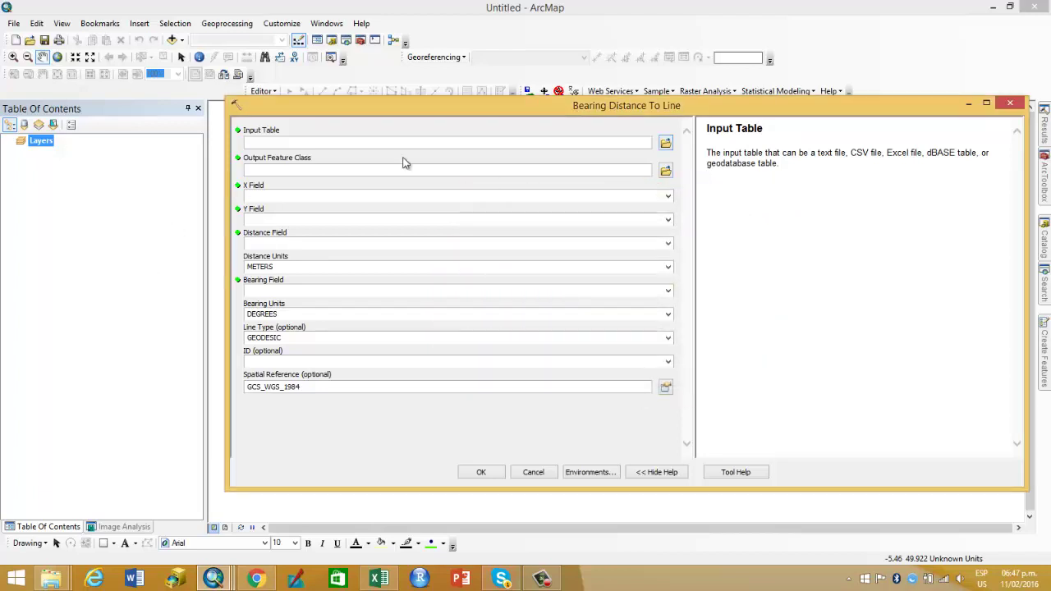
Switch to Excel and save a copy of the workbook in taller_tarapoto_2016 as circulos_para_ejercicio_XX in Excel 97-2003 format.
click(378, 579)
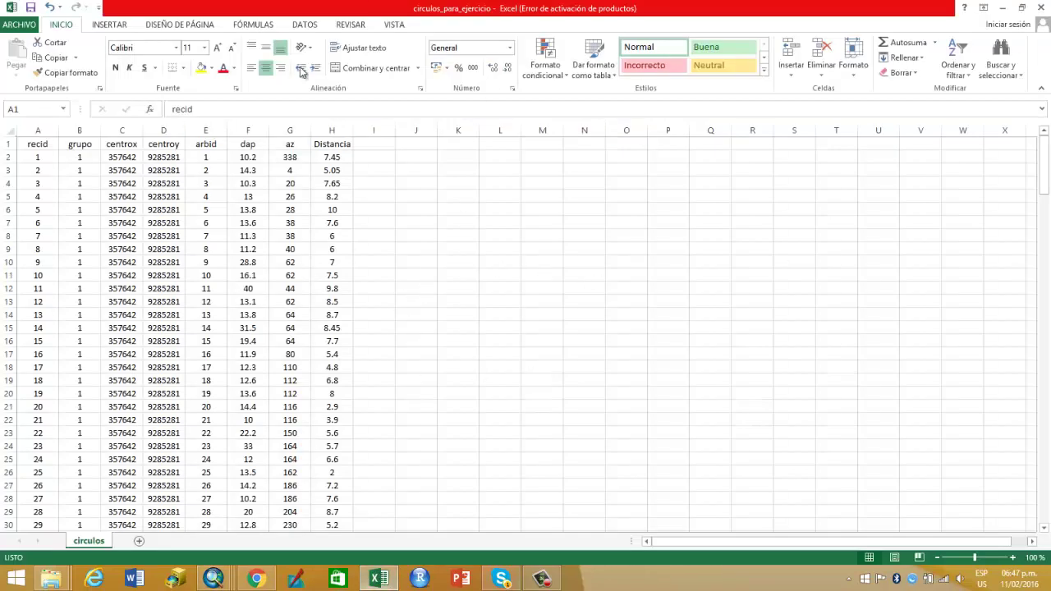
click(20, 24)
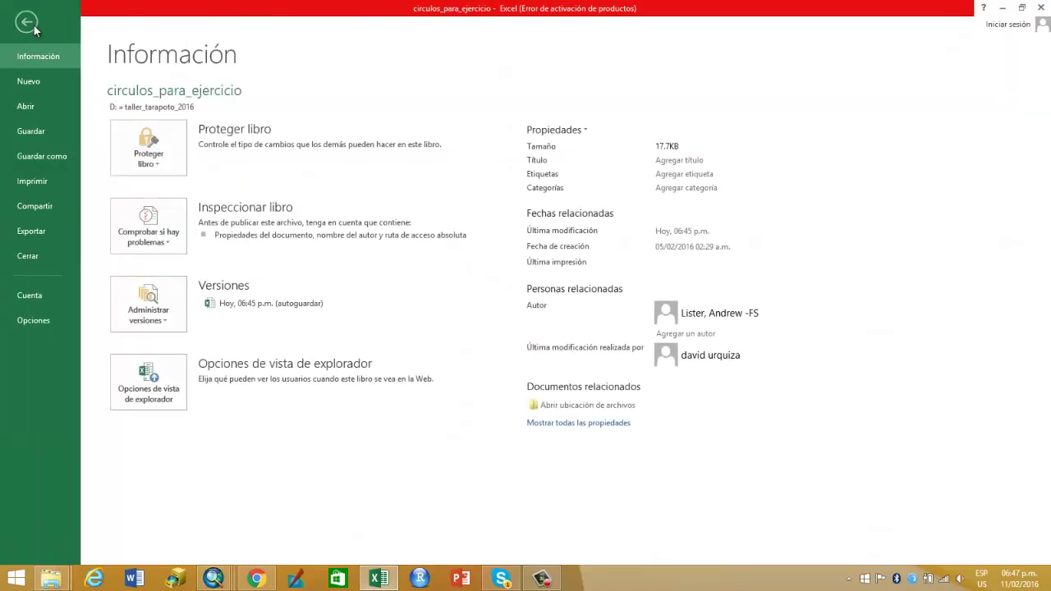
click(56, 153)
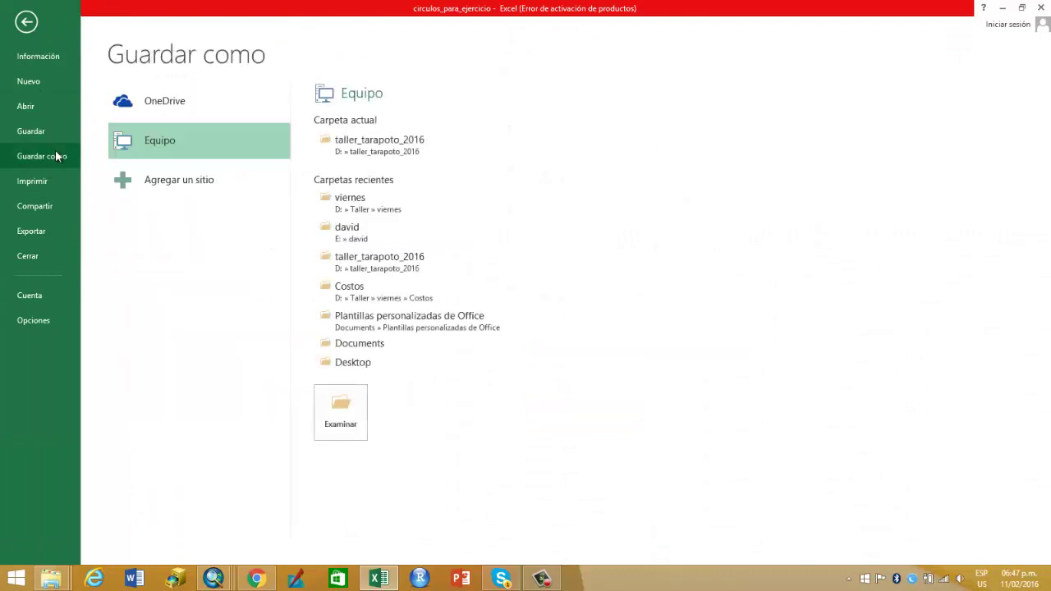
click(356, 414)
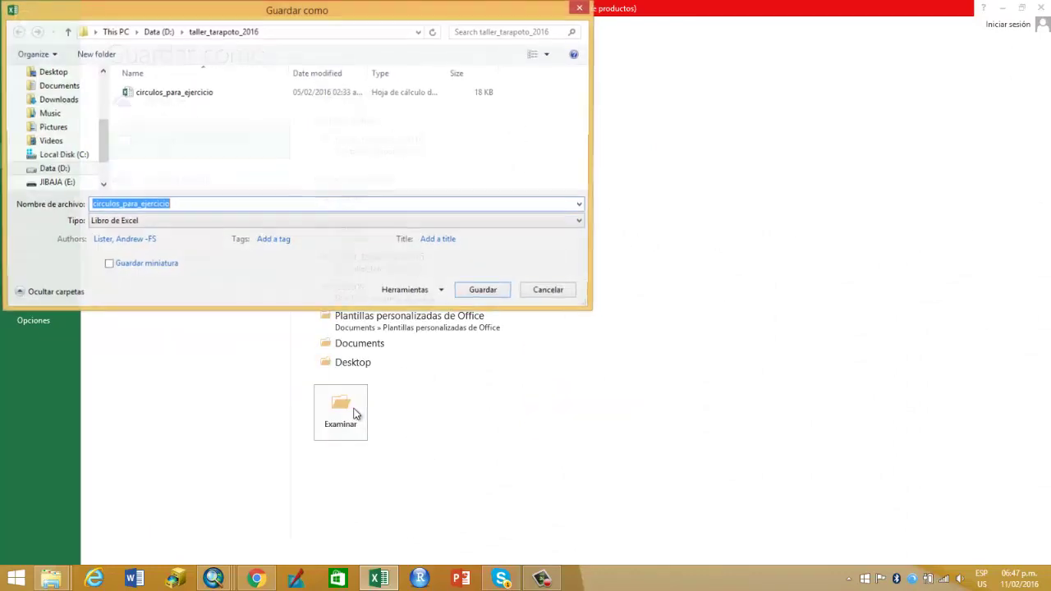
click(140, 223)
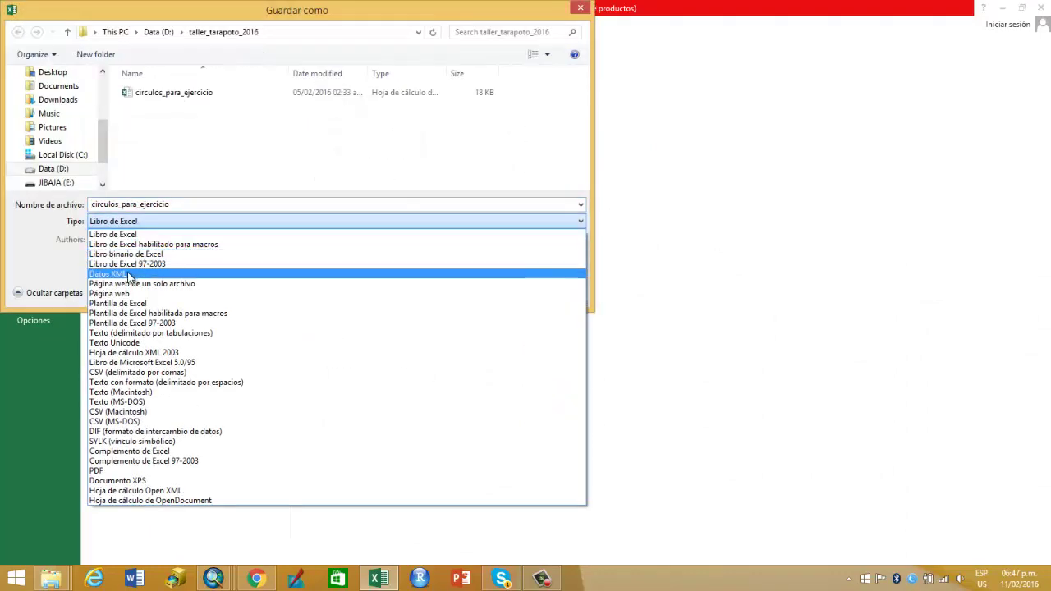
click(136, 262)
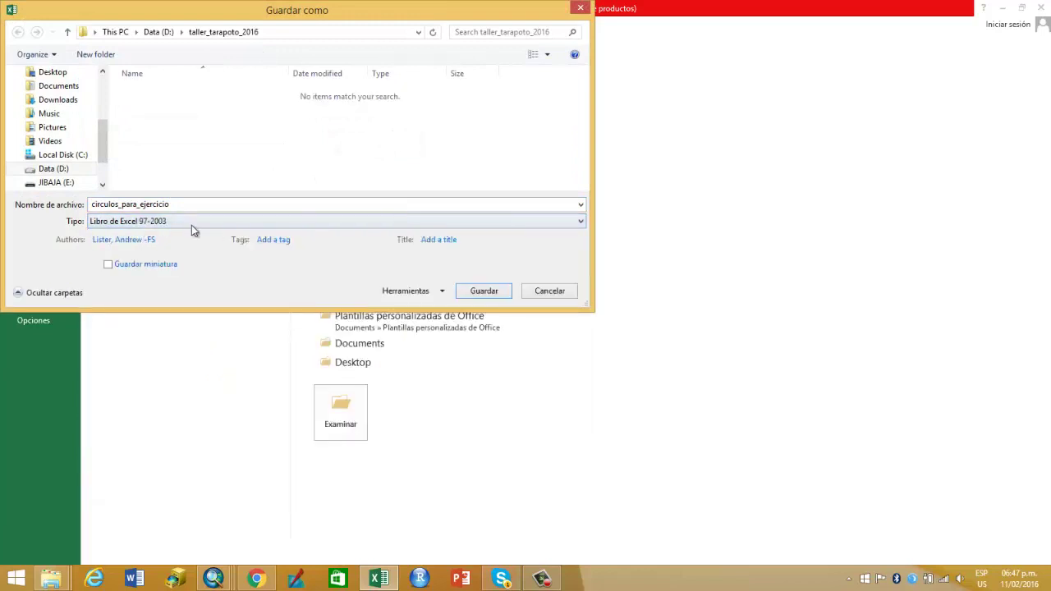
click(183, 205)
click(183, 205)
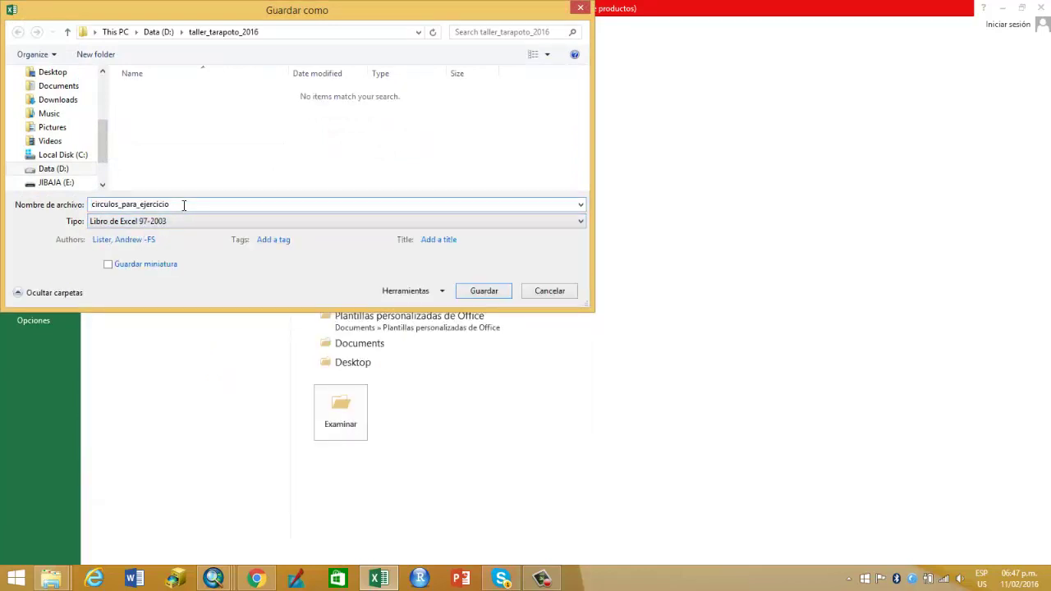
text(_XX)
click(492, 291)
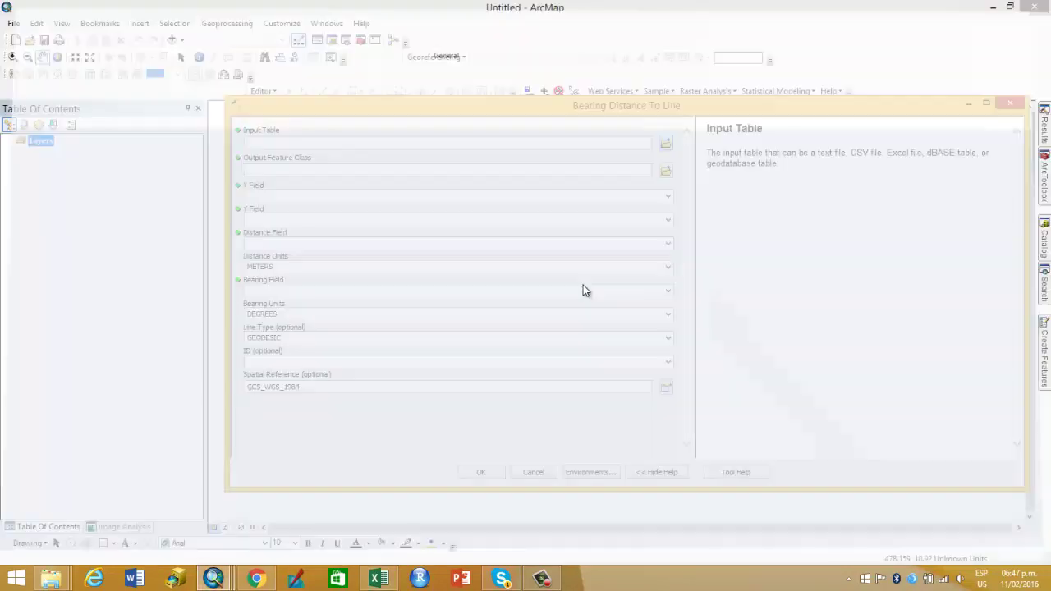
Set the tool's input table to the circulos$ sheet of circulos_para_ejercicio_XX.xls in D:\taller_tarapoto_2016.
click(667, 142)
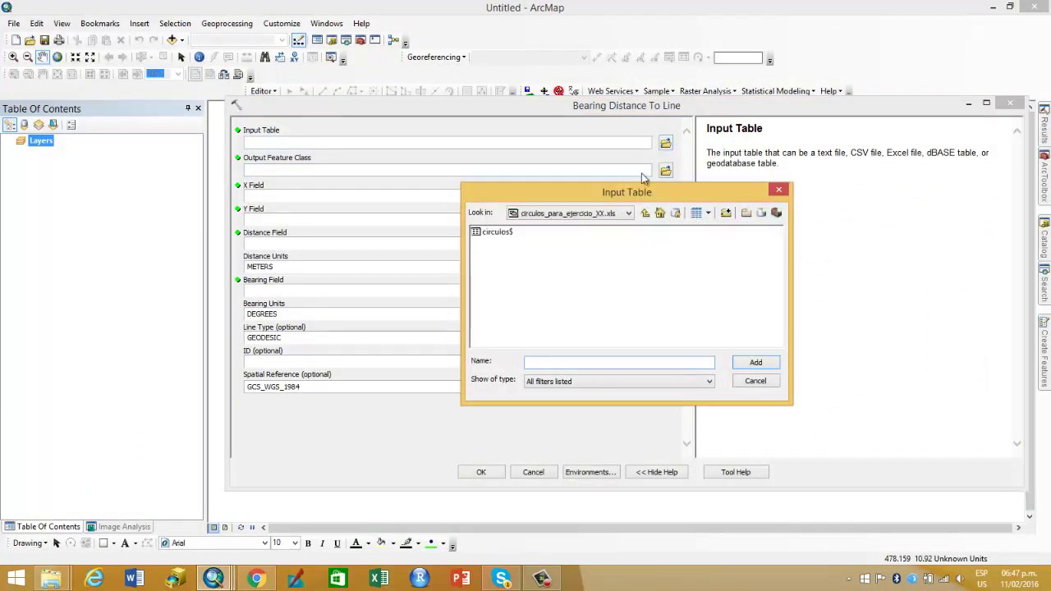
click(646, 213)
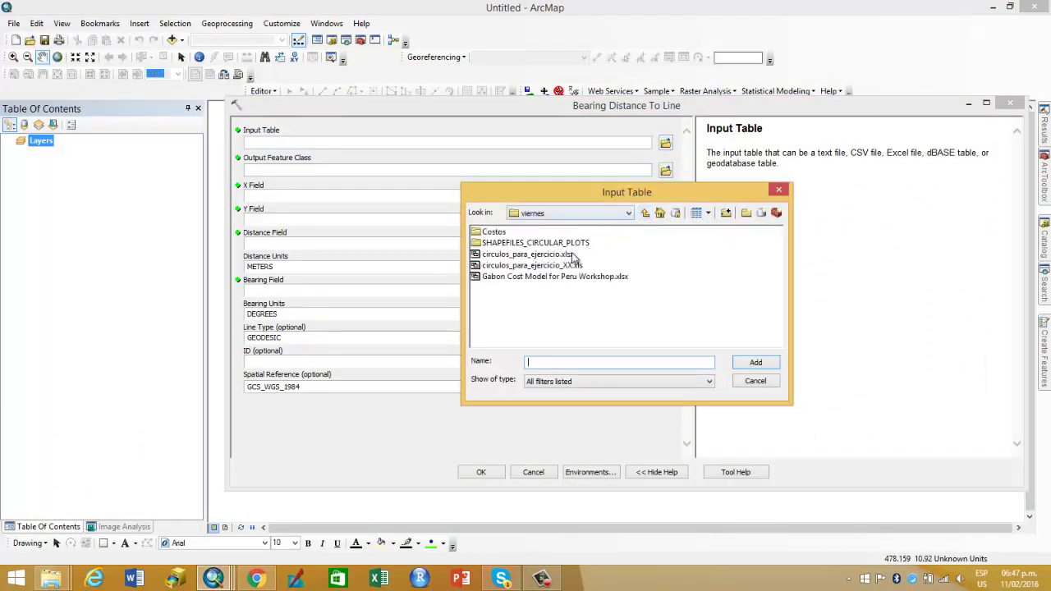
click(610, 214)
click(540, 252)
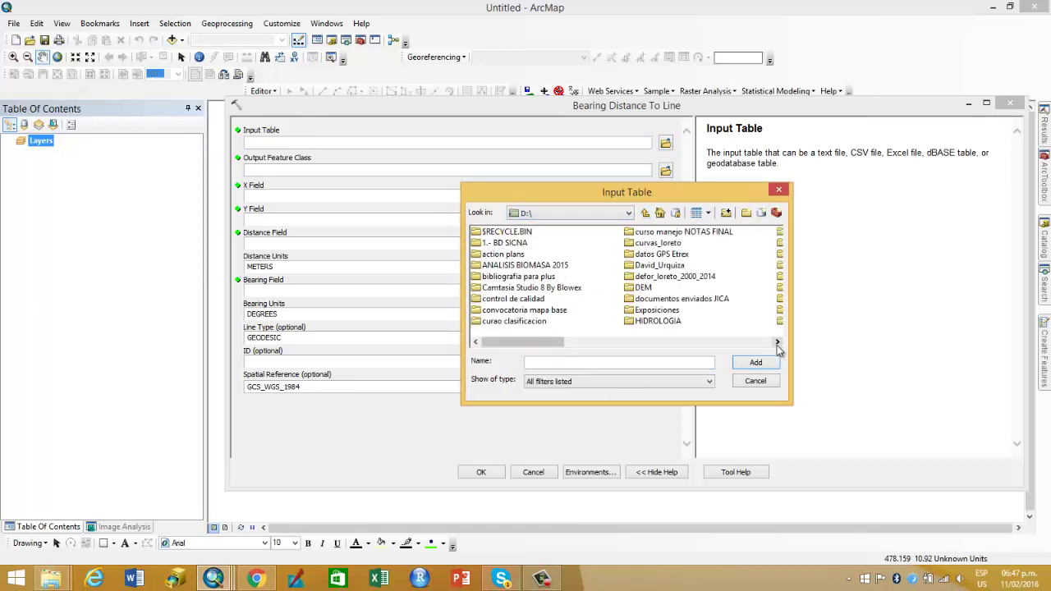
click(777, 342)
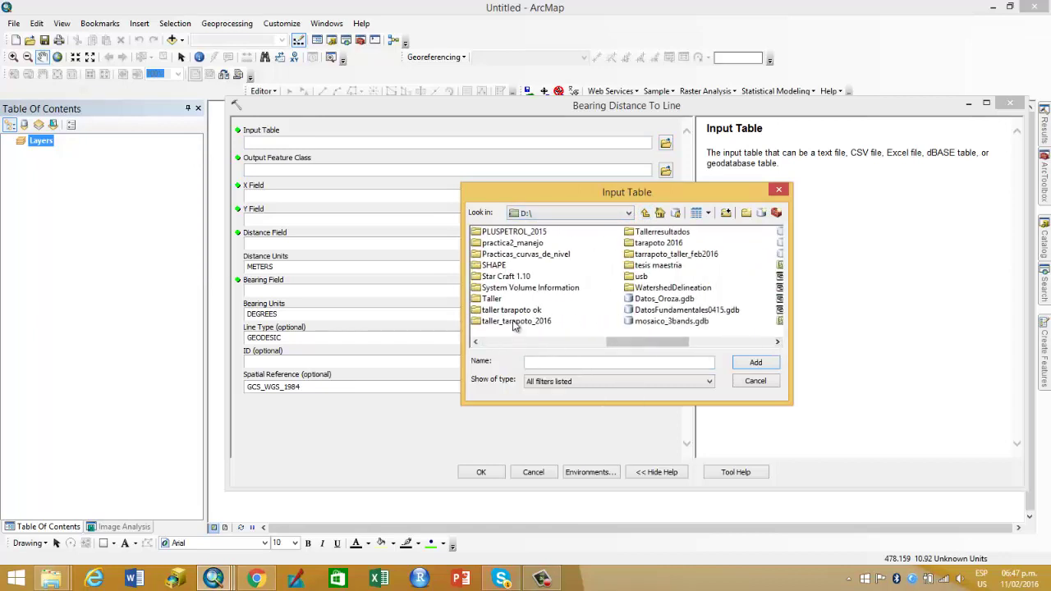
double_click(516, 321)
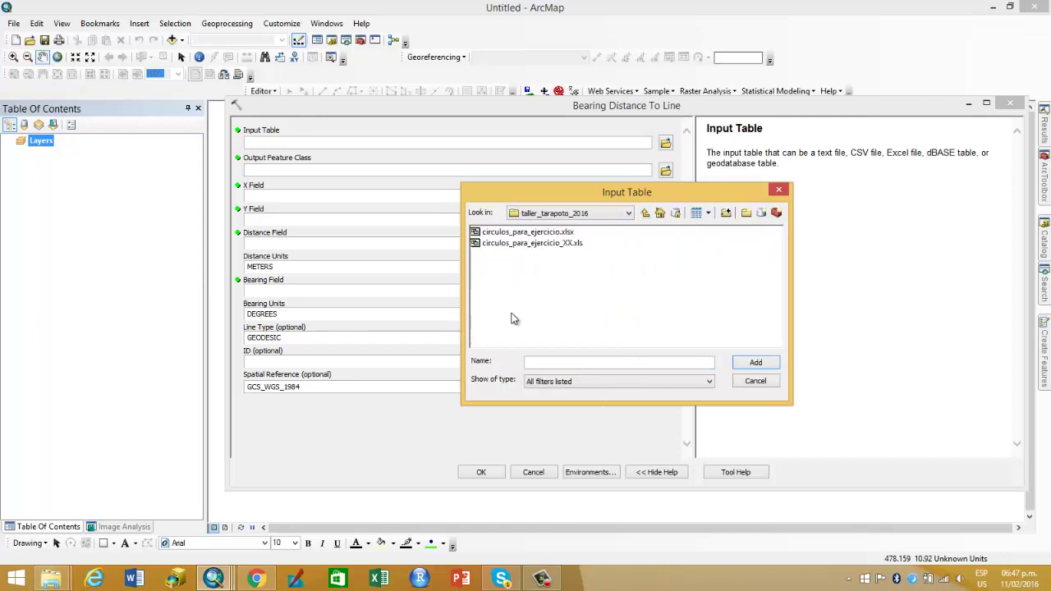
double_click(529, 245)
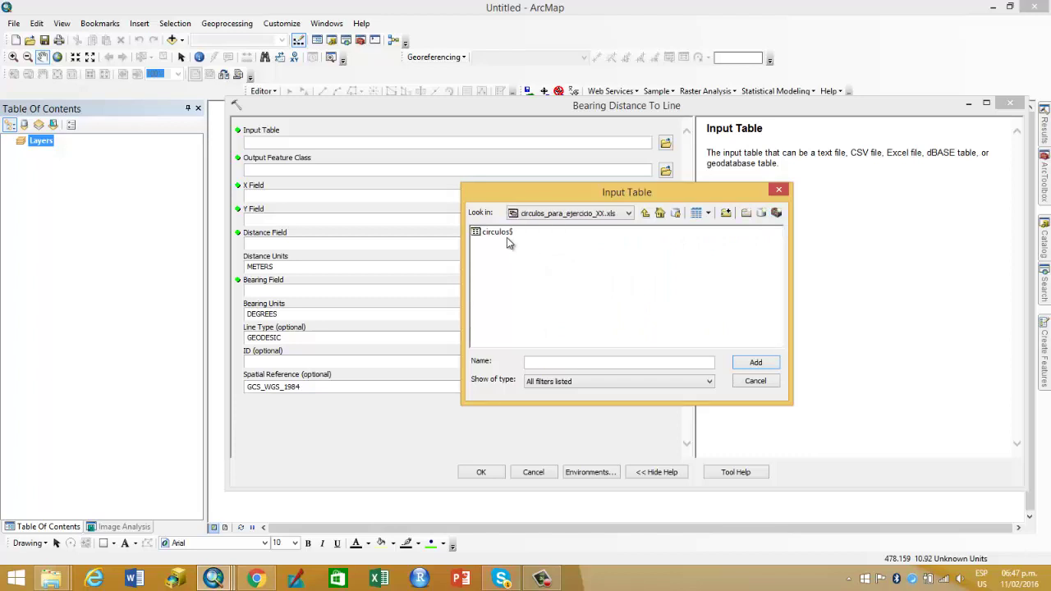
click(498, 232)
click(756, 363)
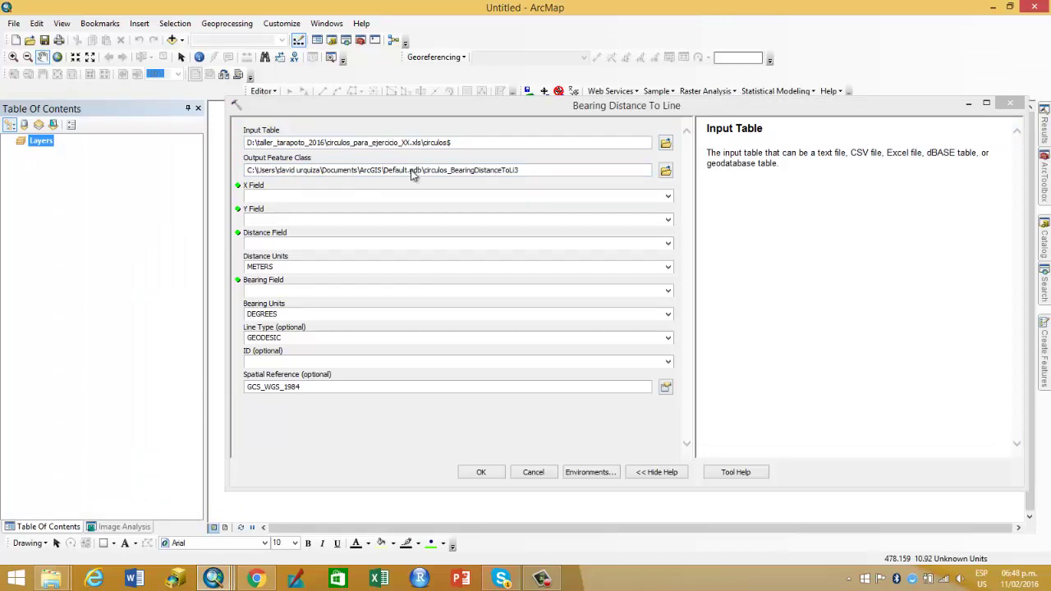
Browse for the output feature class location and go to the taller_tarapoto_2016 folder on D:.
click(666, 170)
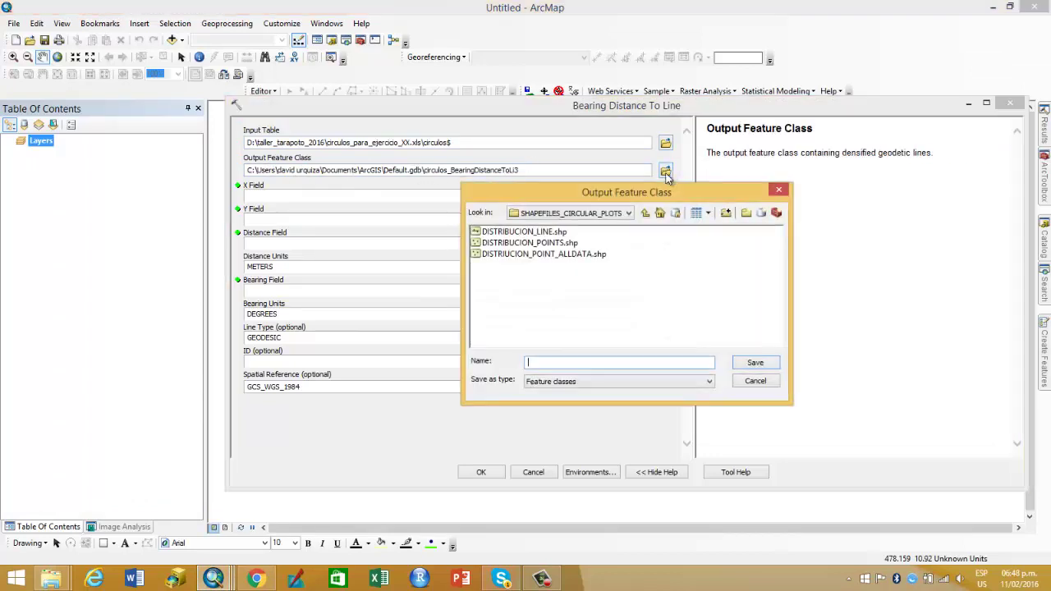
click(645, 212)
click(593, 216)
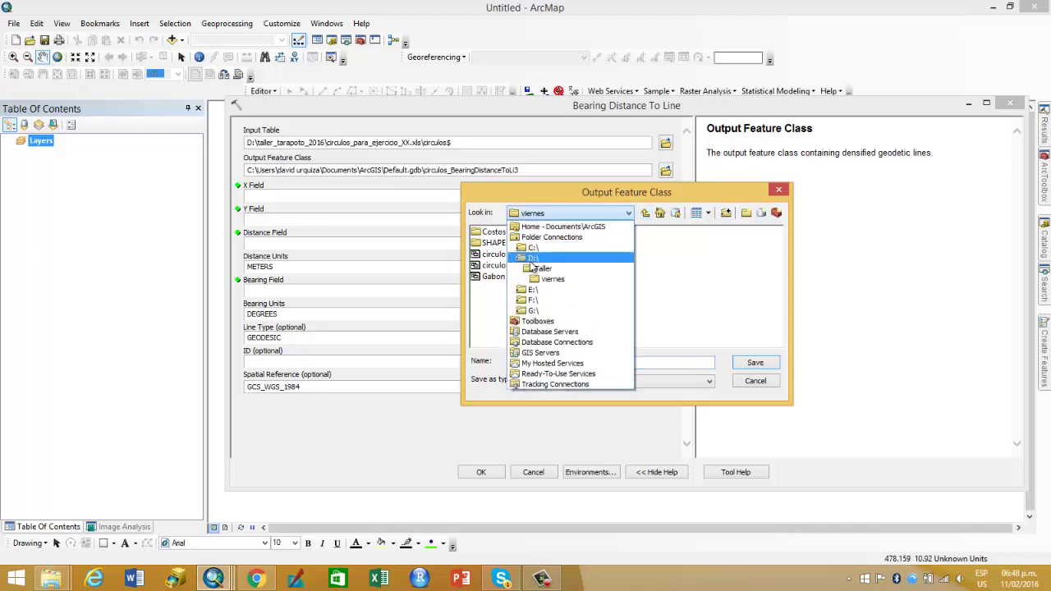
click(538, 270)
click(777, 343)
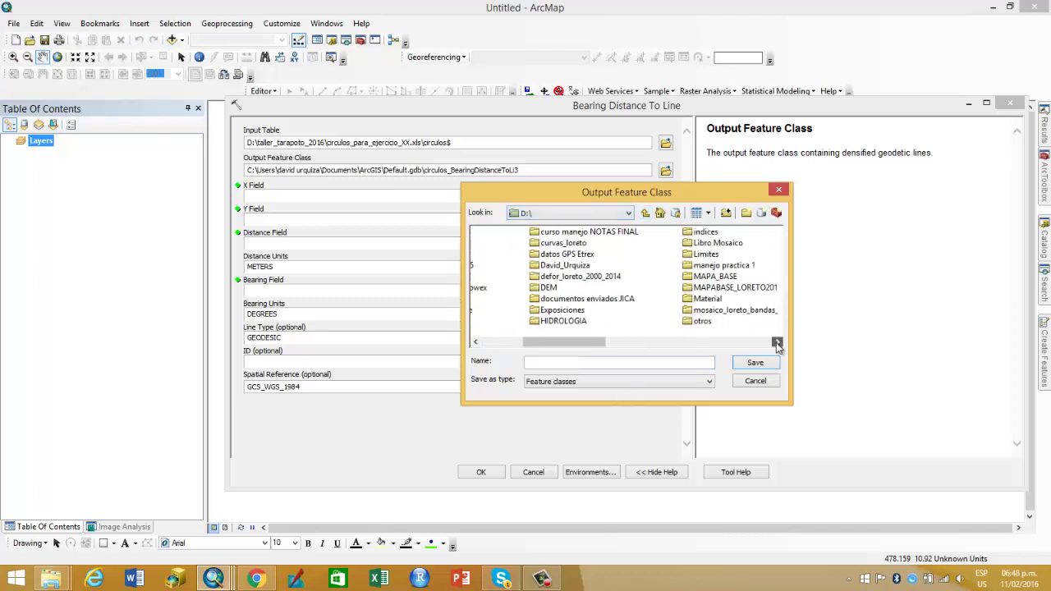
click(777, 344)
double_click(669, 321)
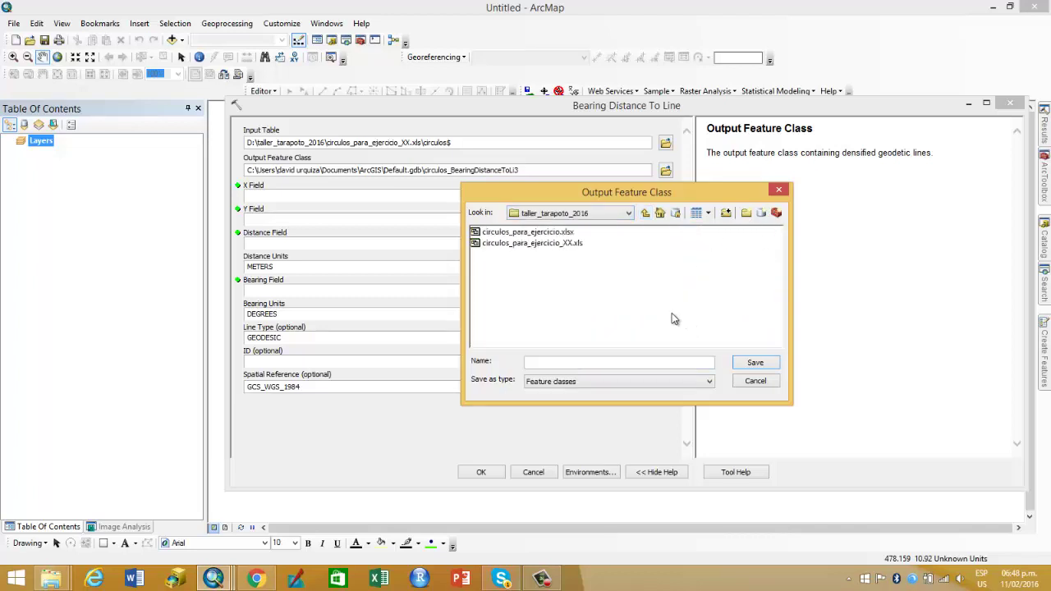
Create a new folder named SHAPEFILE_PLOTS inside taller_tarapoto_2016.
click(747, 214)
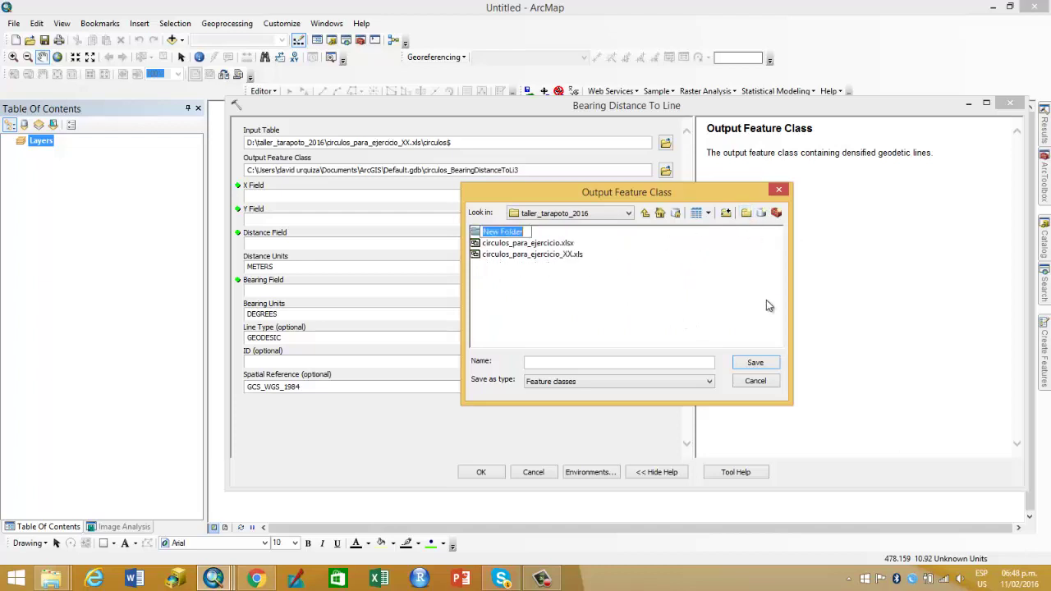
text(SHA)
text(PEFILE_DISTRIB)
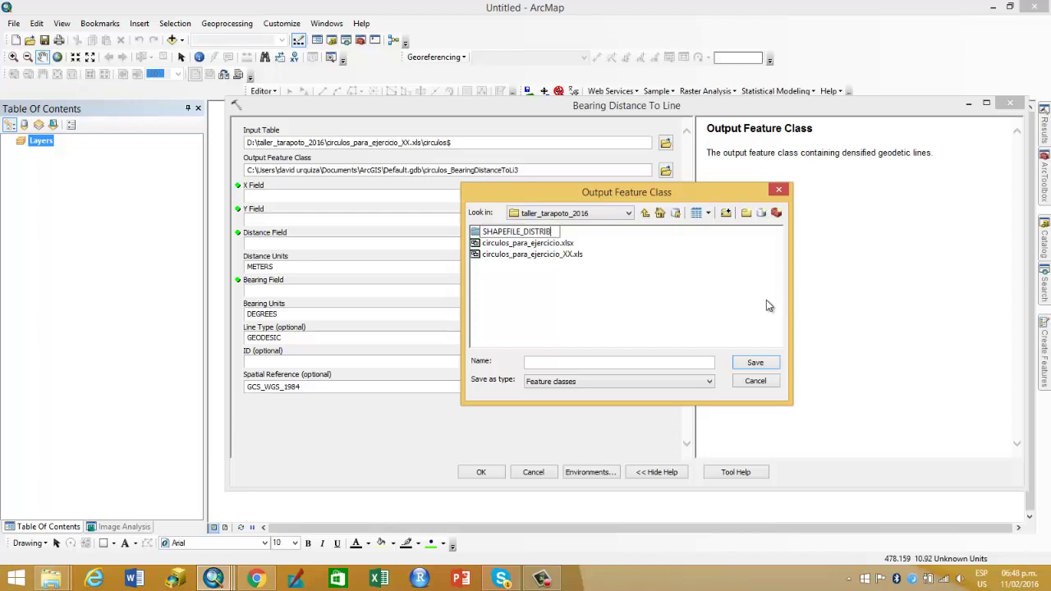
text(C)
key(BackSpace)
text(UCIO)
key(BackSpace)
key(BackSpace)
key(BackSpace)
key(BackSpace)
key(BackSpace)
key(BackSpace)
key(BackSpace)
key(BackSpace)
key(BackSpace)
click(588, 326)
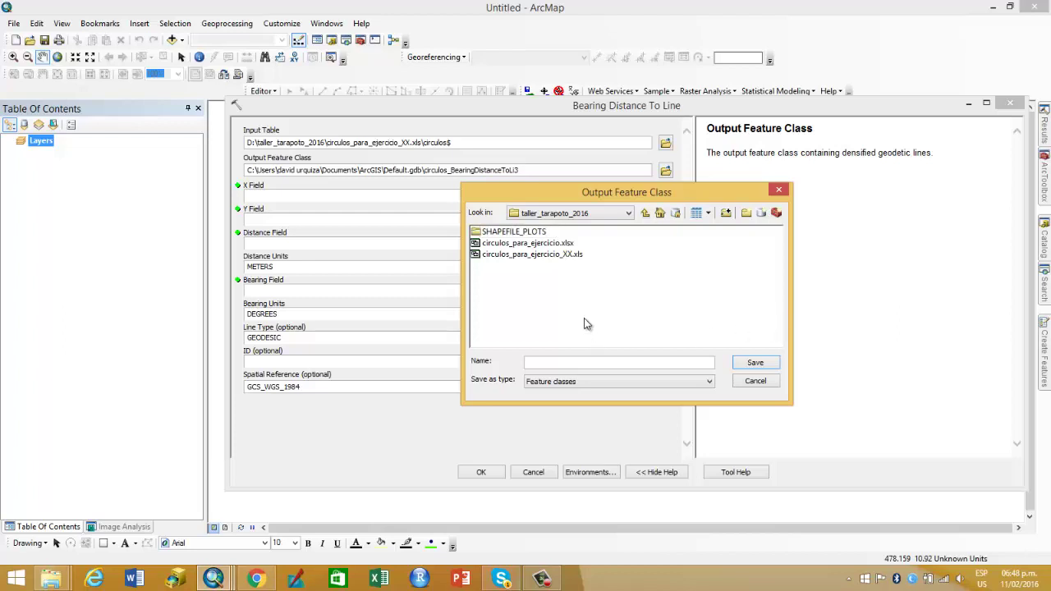
Set the output feature class to DISTRIBUCION_LINE in the SHAPEFILE_PLOTS folder.
double_click(522, 233)
click(595, 364)
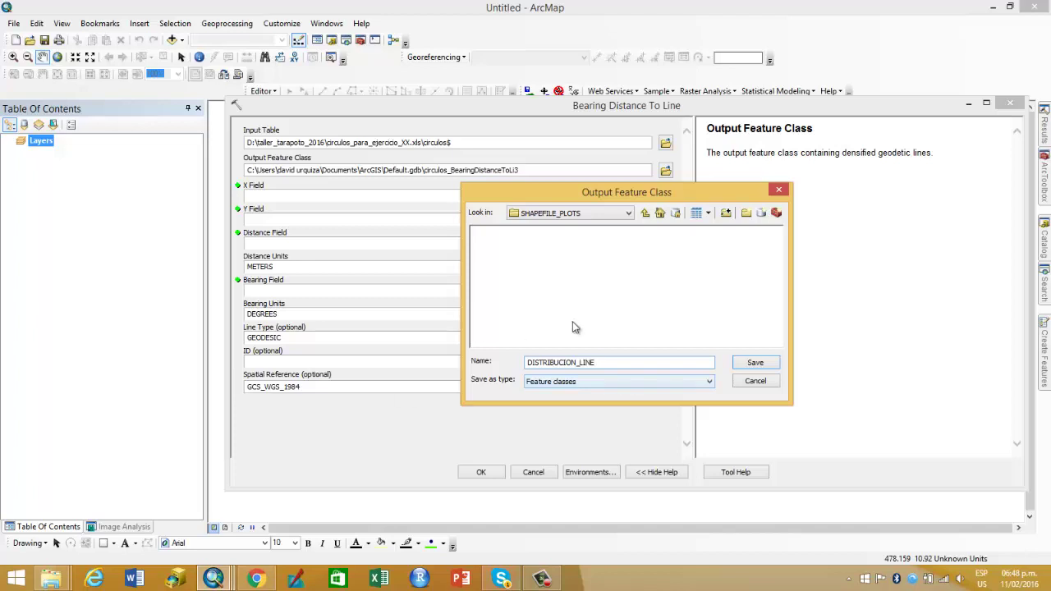
click(762, 361)
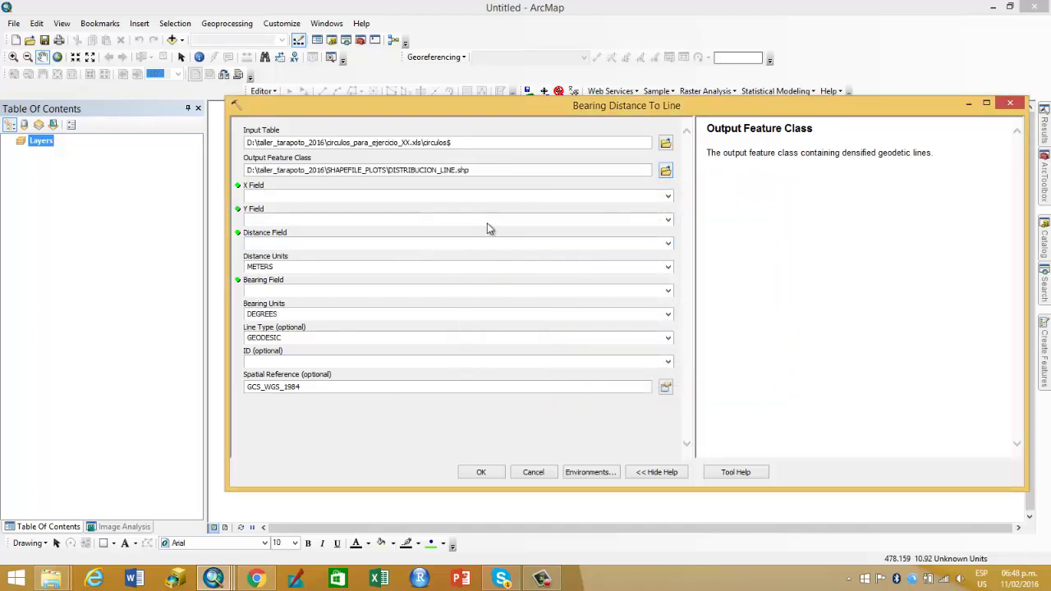
Assign centrox as the X field and centroy as the Y field for the line starting points.
click(668, 196)
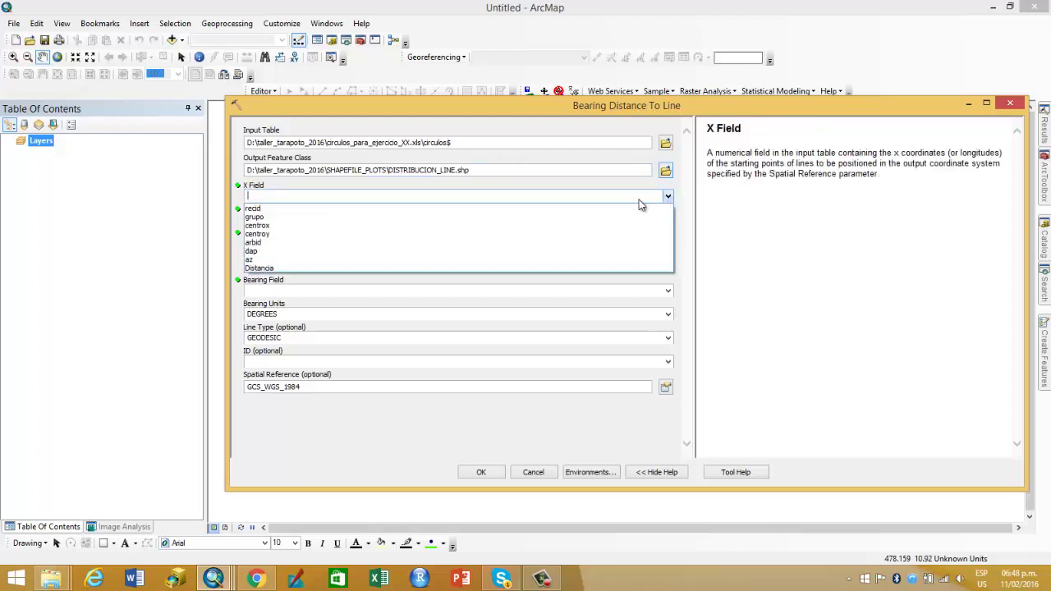
click(260, 226)
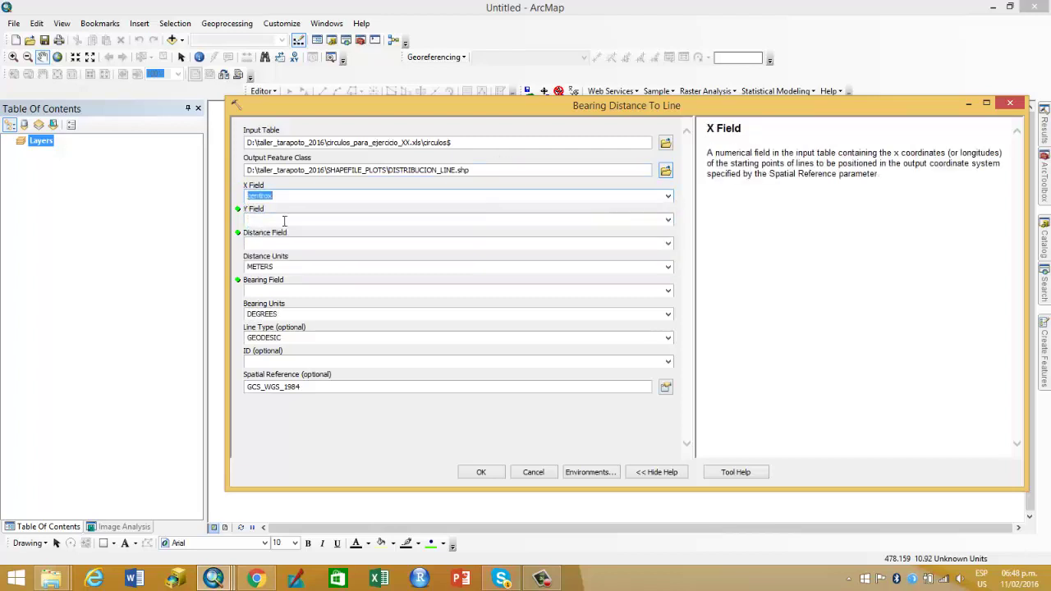
click(668, 219)
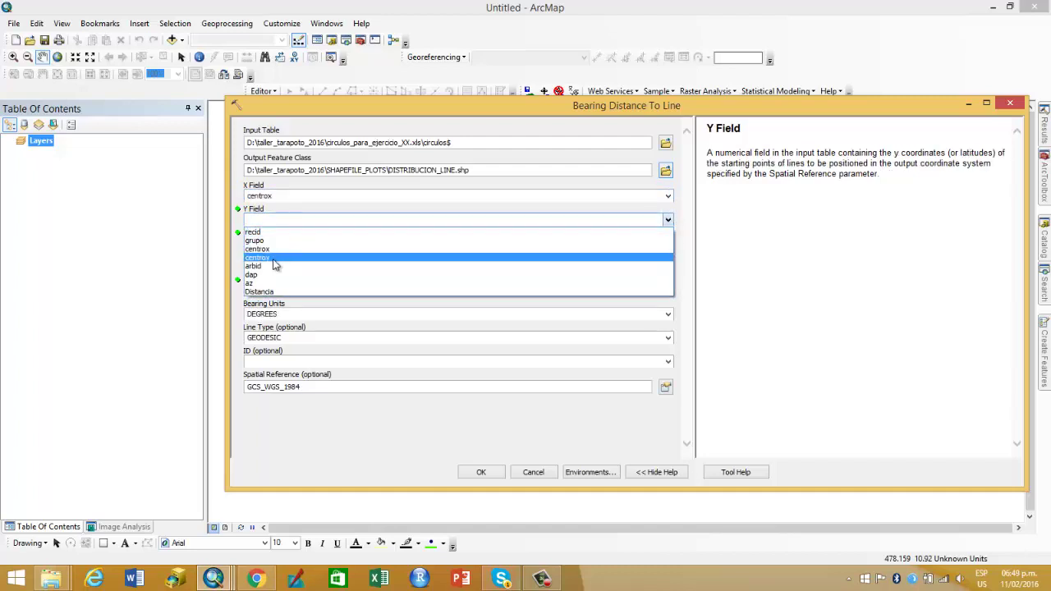
click(279, 258)
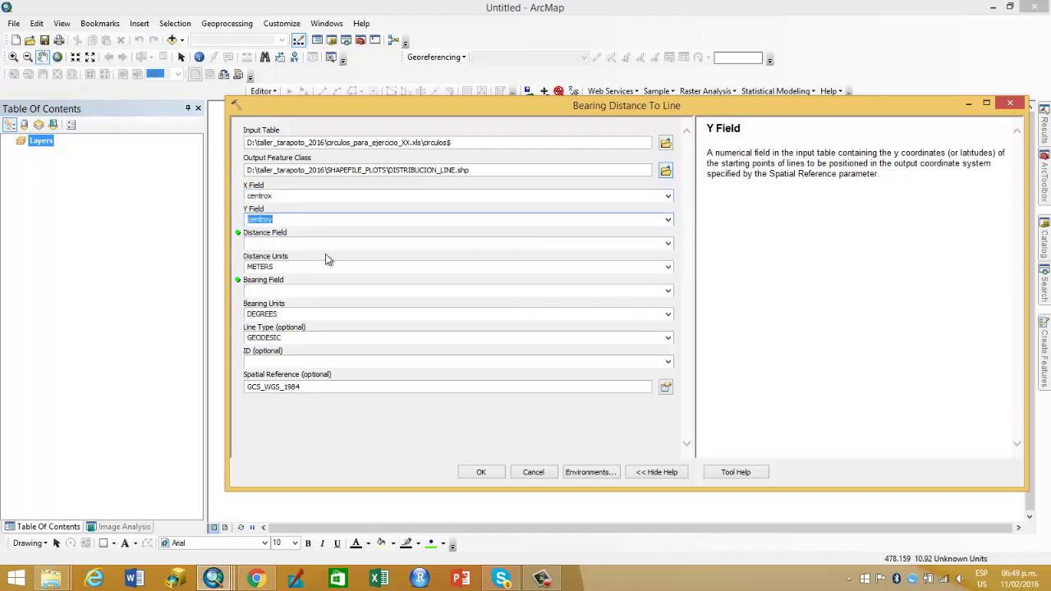
Assign Distancia as the distance field and az as the bearing field.
click(668, 243)
click(261, 315)
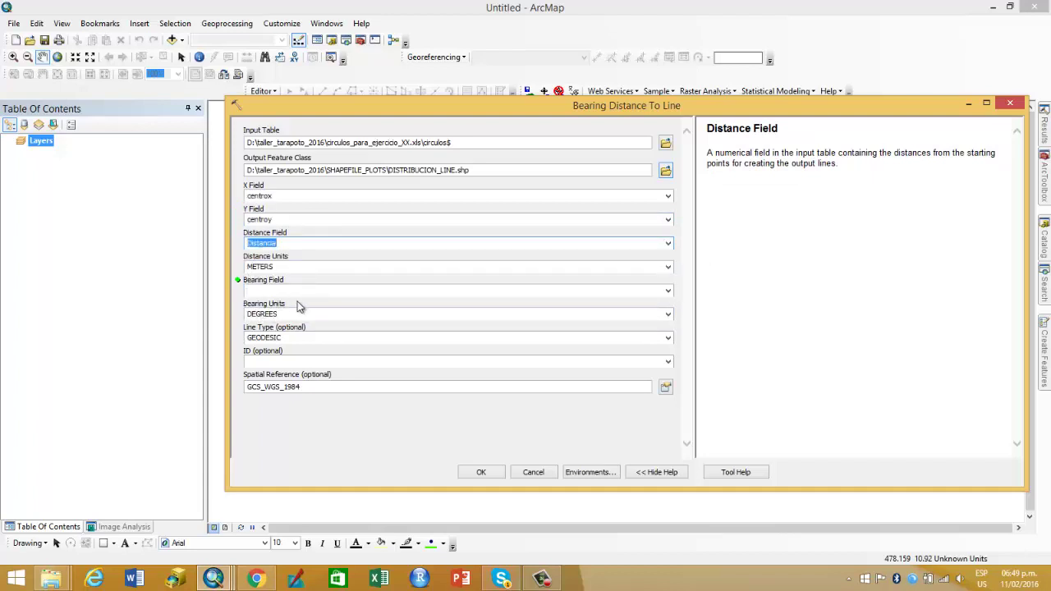
click(669, 290)
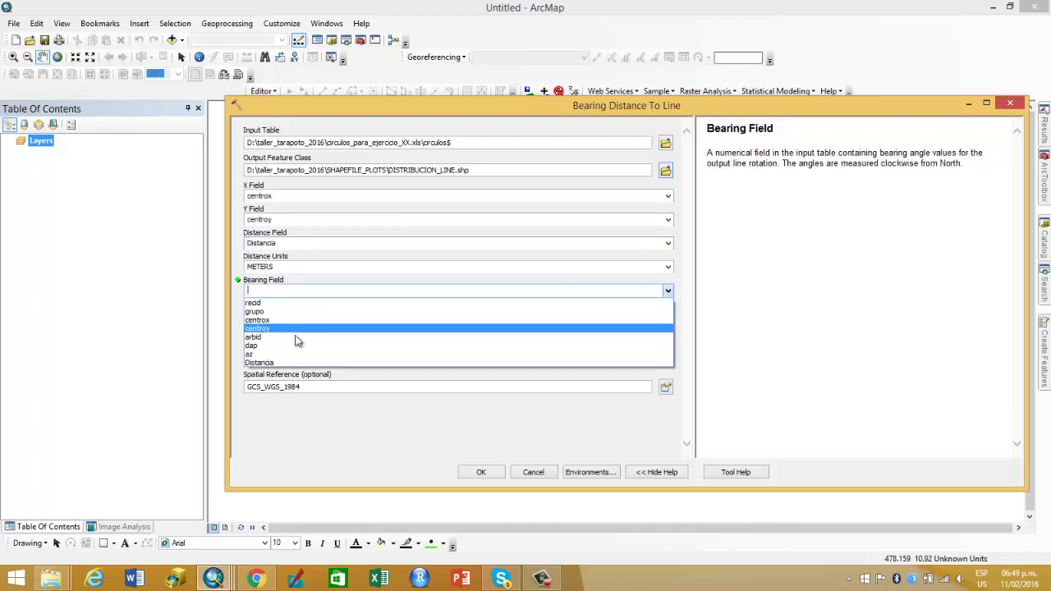
click(257, 355)
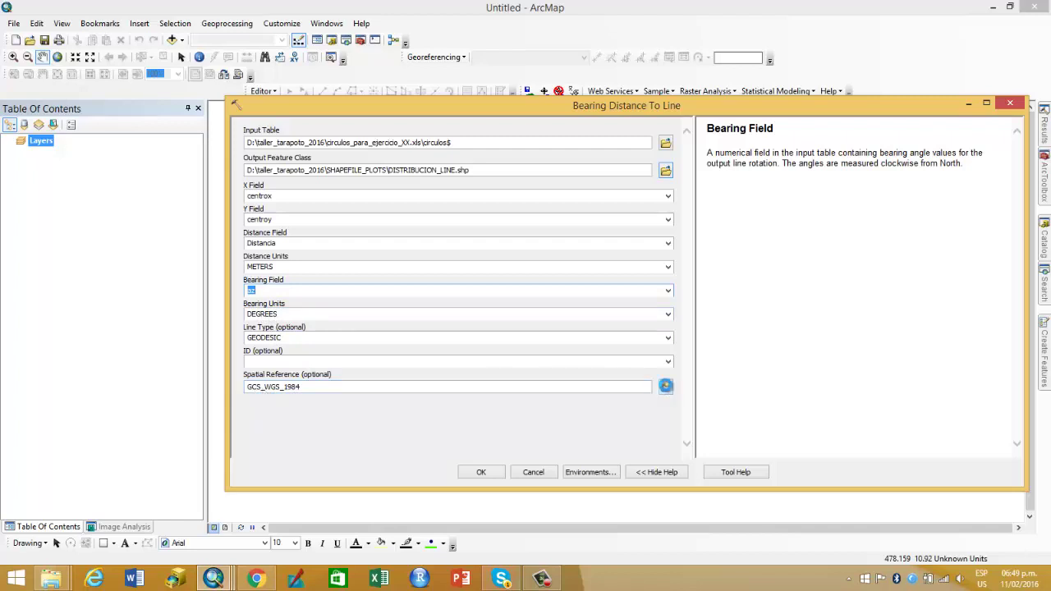
Search the spatial reference coordinate systems for UTM and expand the UTM group of the projected systems.
click(665, 386)
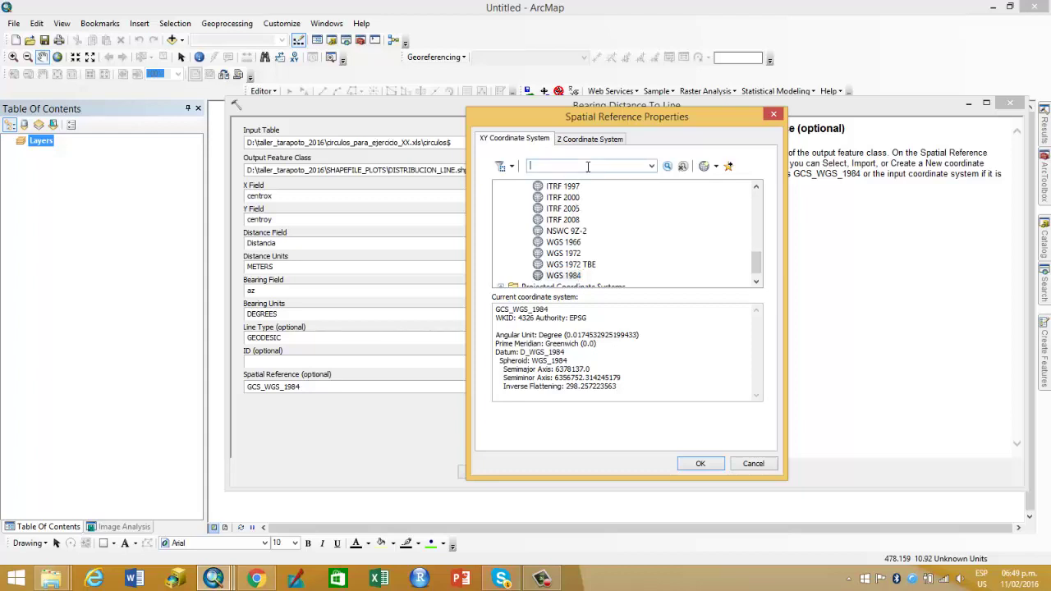
click(588, 166)
text(UTM)
key(Return)
click(566, 212)
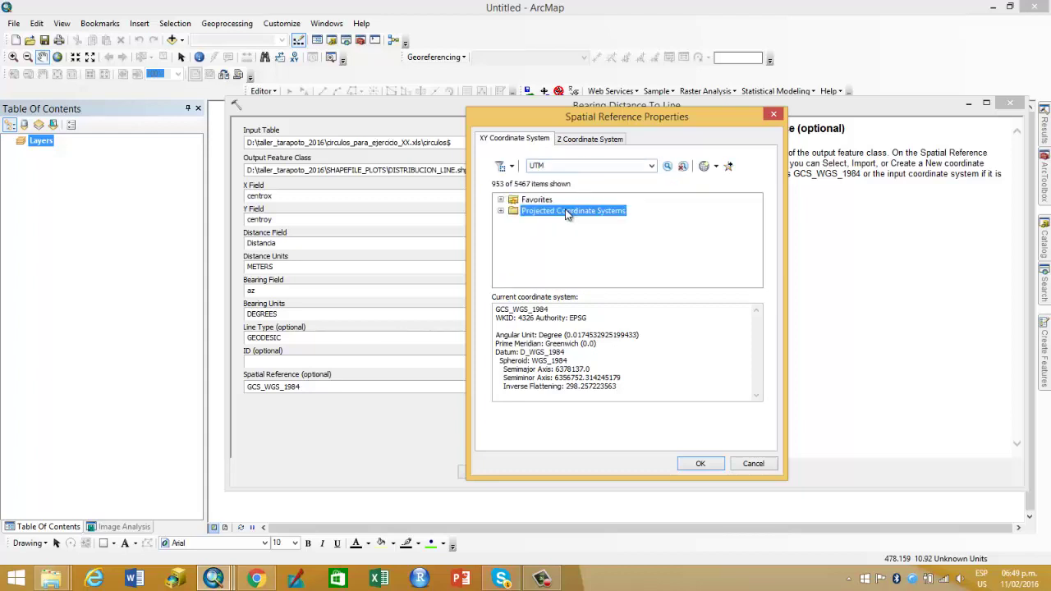
double_click(566, 212)
double_click(544, 234)
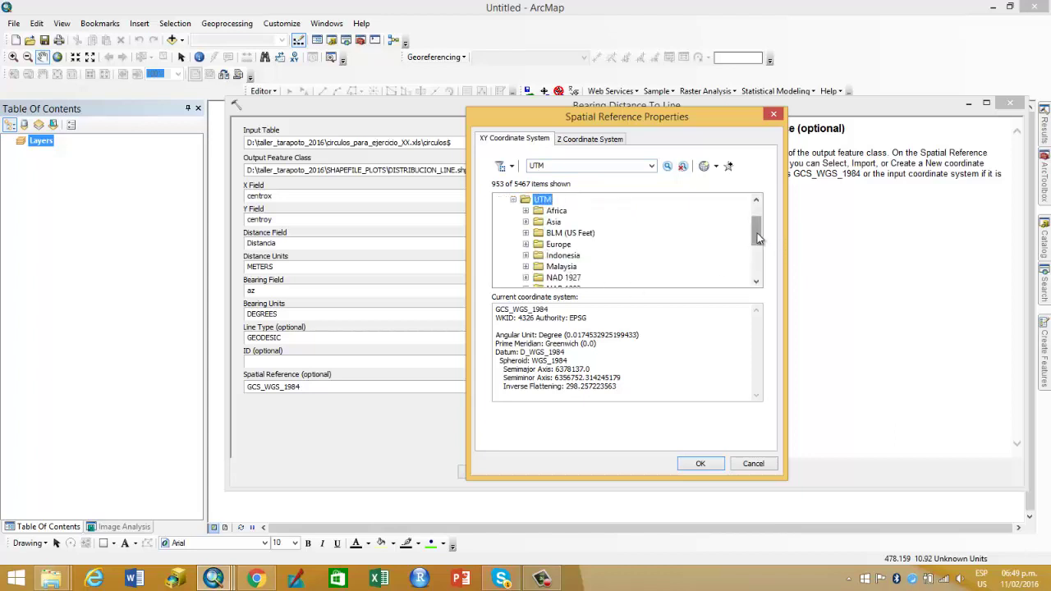
Set the spatial reference to WGS 1984 UTM Zone 18S from the Southern Hemisphere group and run the tool.
drag(759, 238, 759, 261)
double_click(565, 278)
click(607, 280)
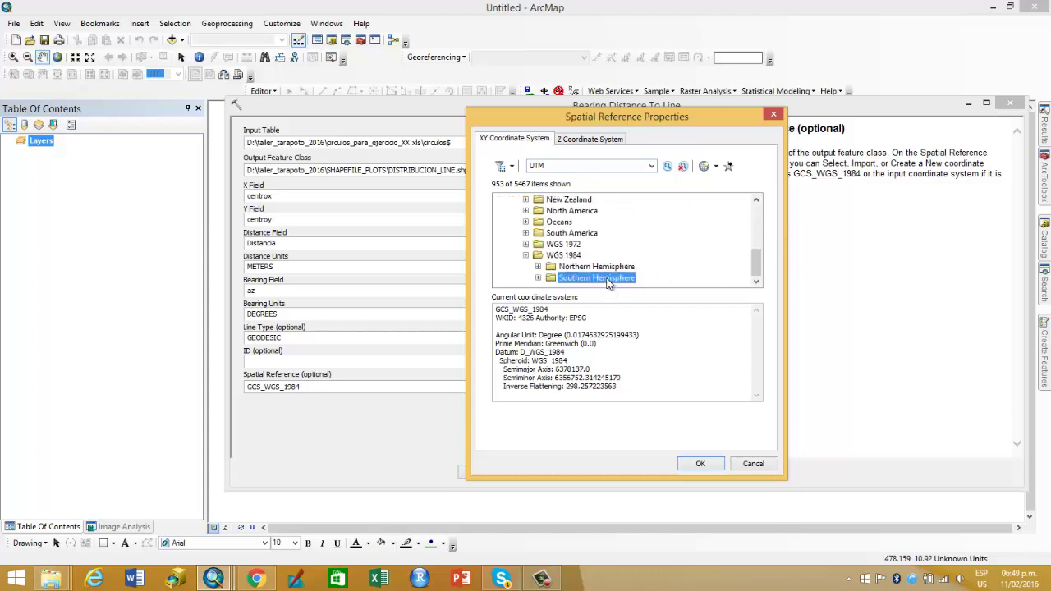
double_click(607, 280)
mouse_move(756, 228)
mouse_down()
mouse_move(756, 258)
mouse_move(756, 238)
mouse_up()
click(657, 278)
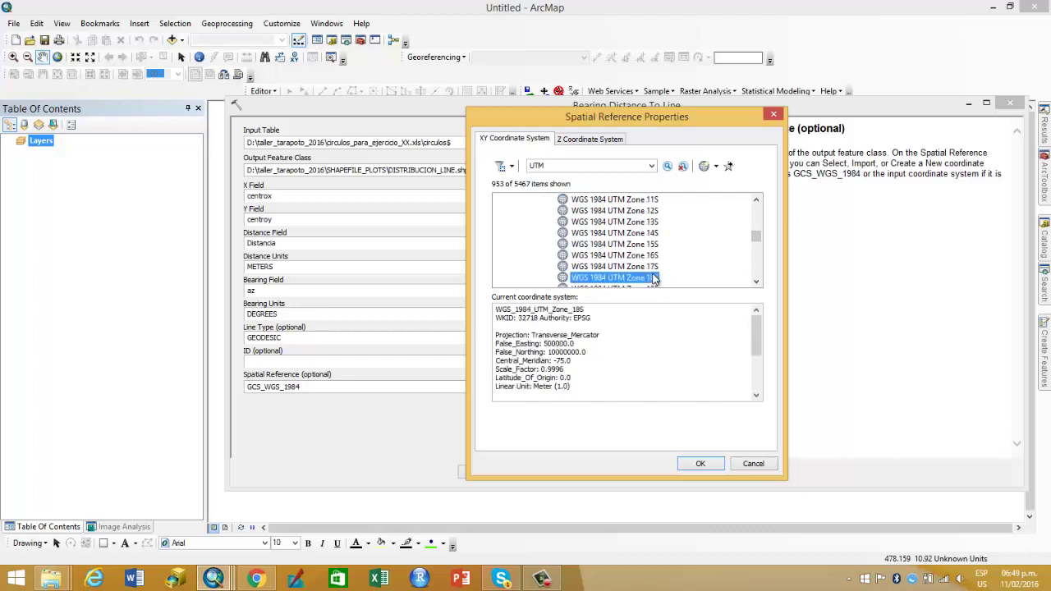
click(698, 465)
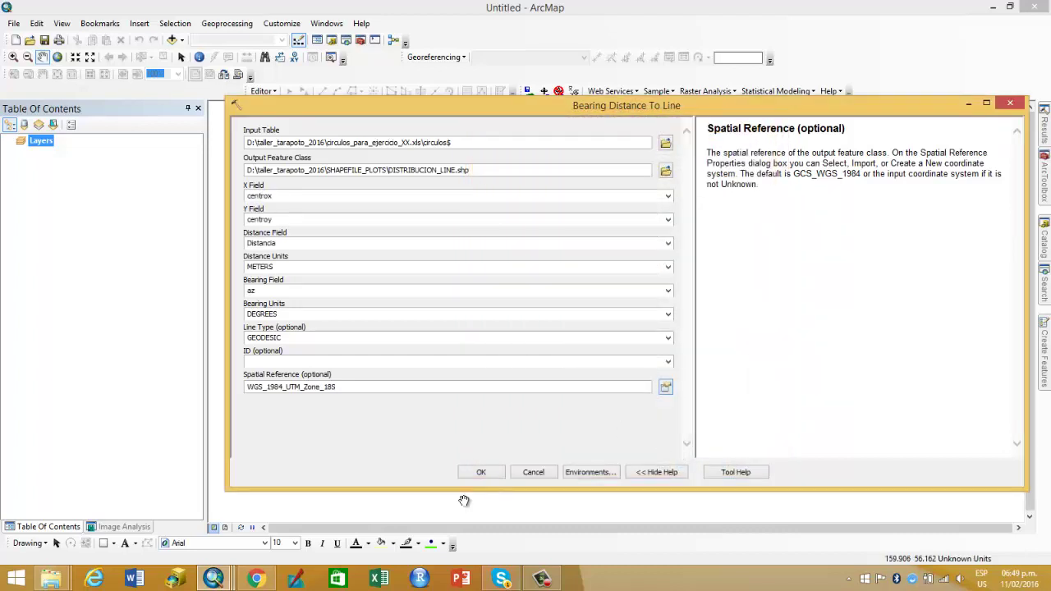
click(481, 474)
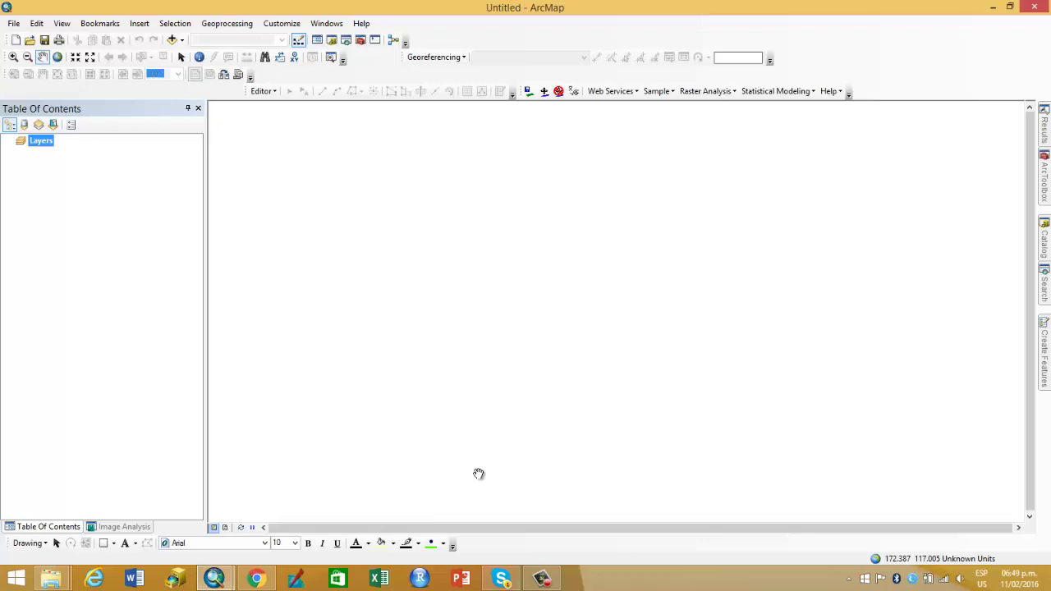
Check the progress of Bearing Distance To Line in the current session's geoprocessing results, including its messages.
click(1045, 131)
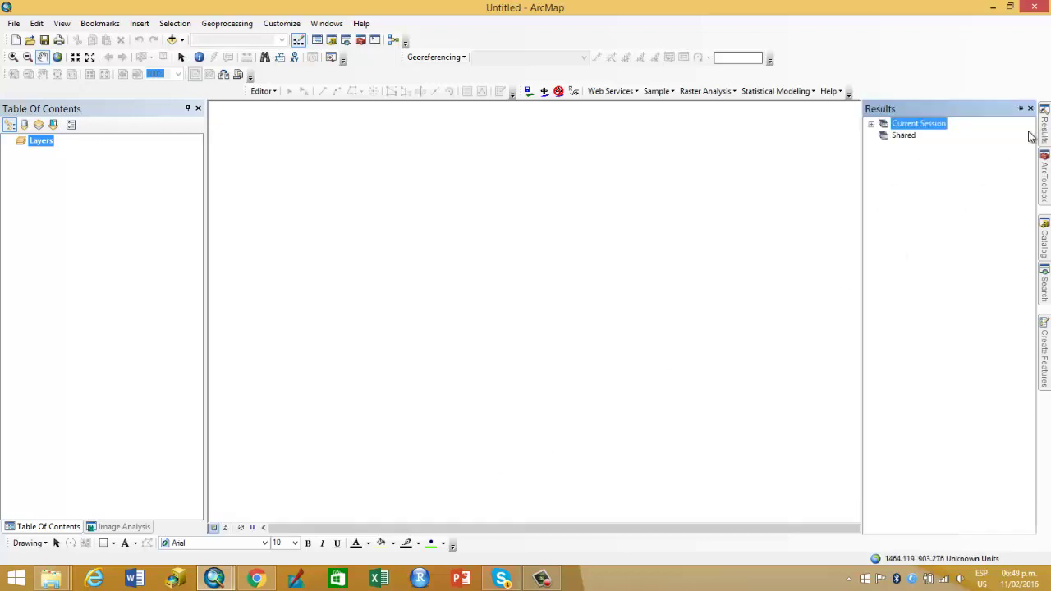
click(871, 124)
click(884, 136)
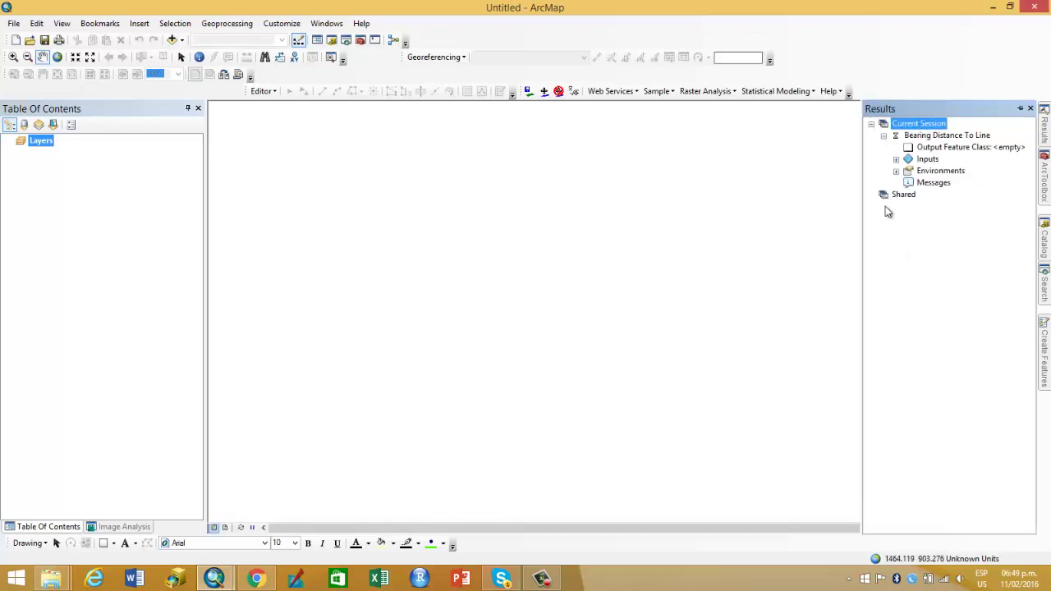
click(896, 171)
click(896, 170)
click(896, 183)
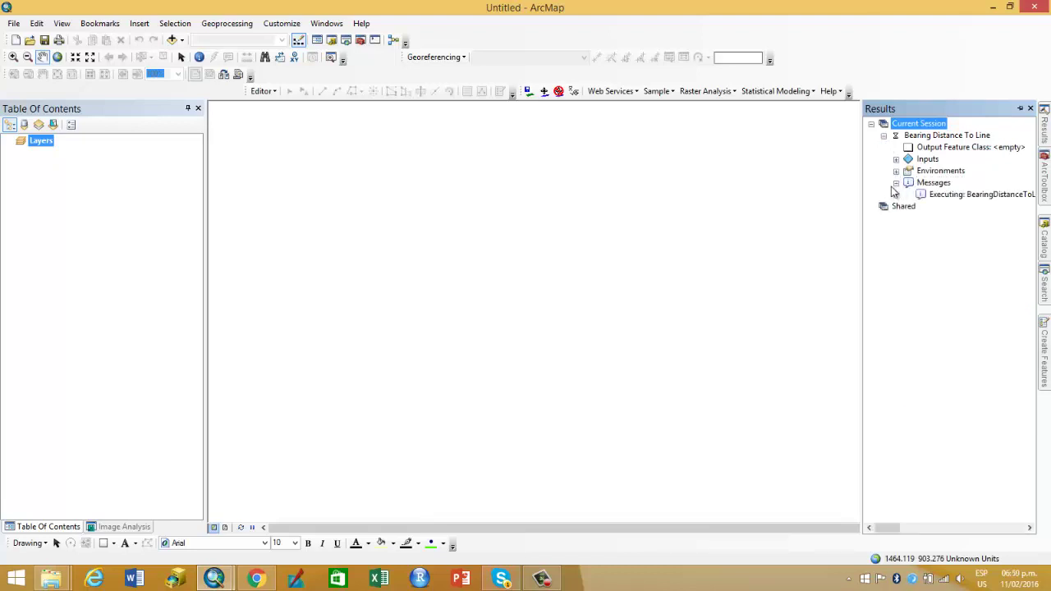
click(757, 232)
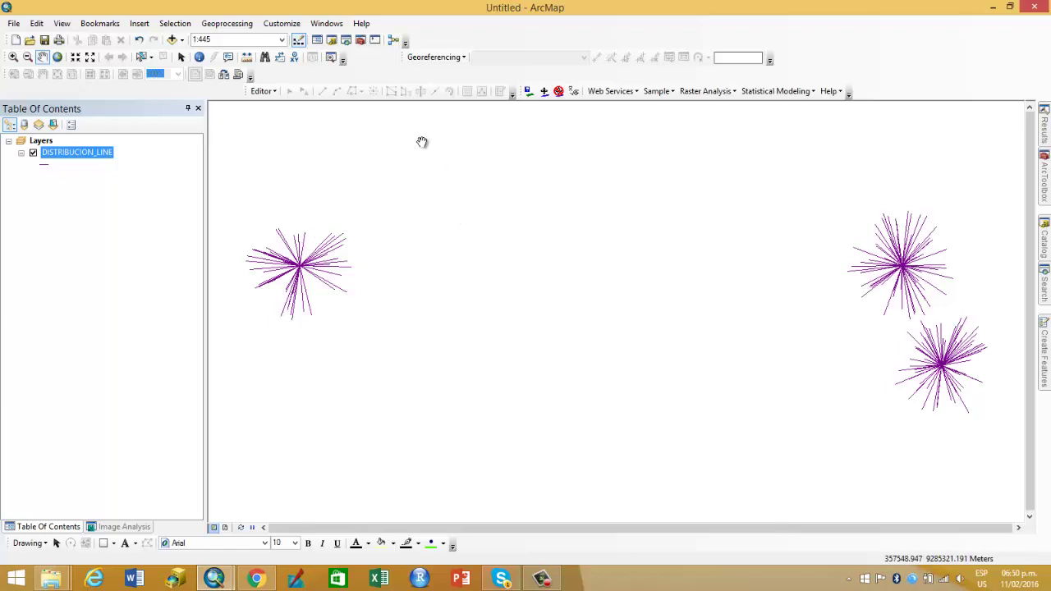
Open the Feature Vertices To Points tool with DISTRIBUCION_LINE as input features and browse for its output location.
mouse_move(1048, 182)
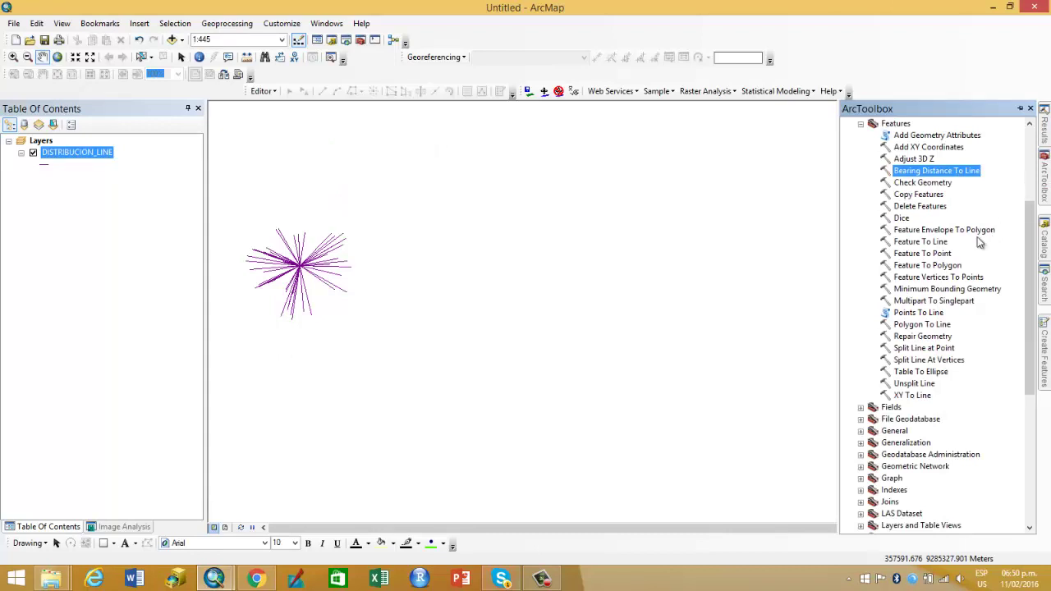
double_click(918, 278)
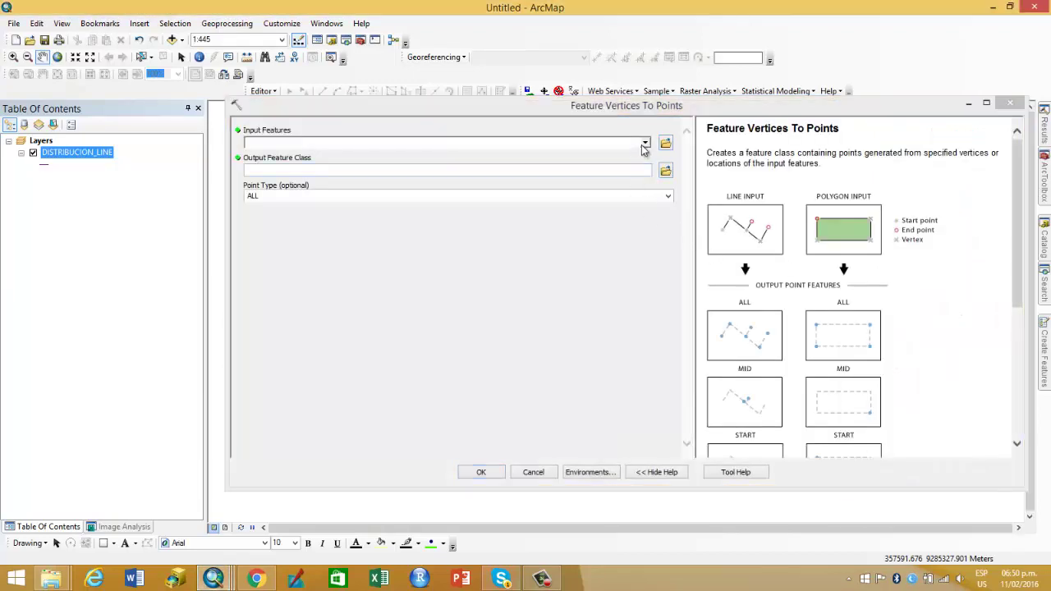
click(645, 143)
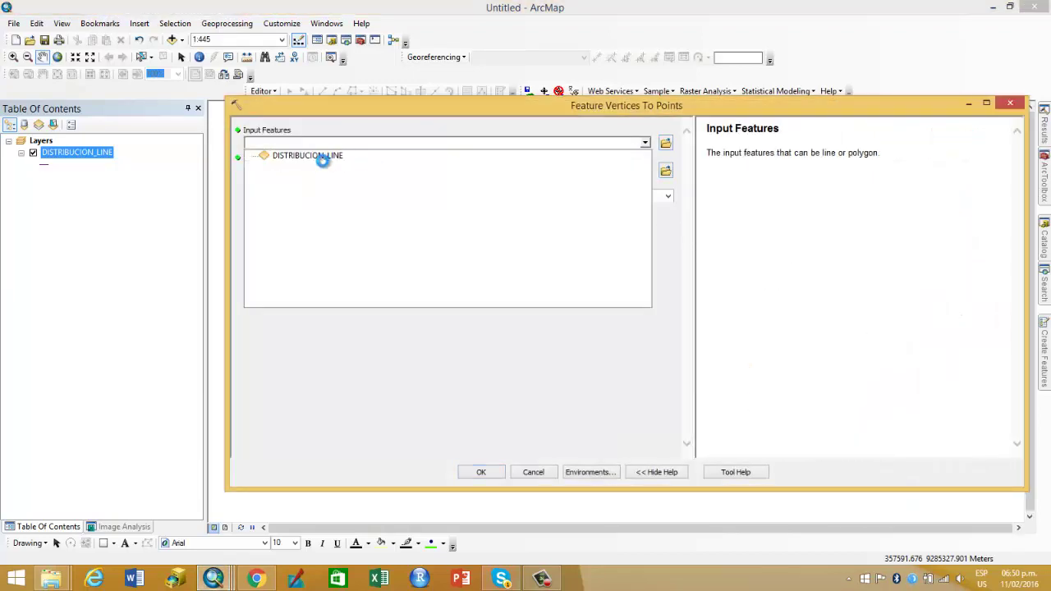
click(321, 160)
click(665, 170)
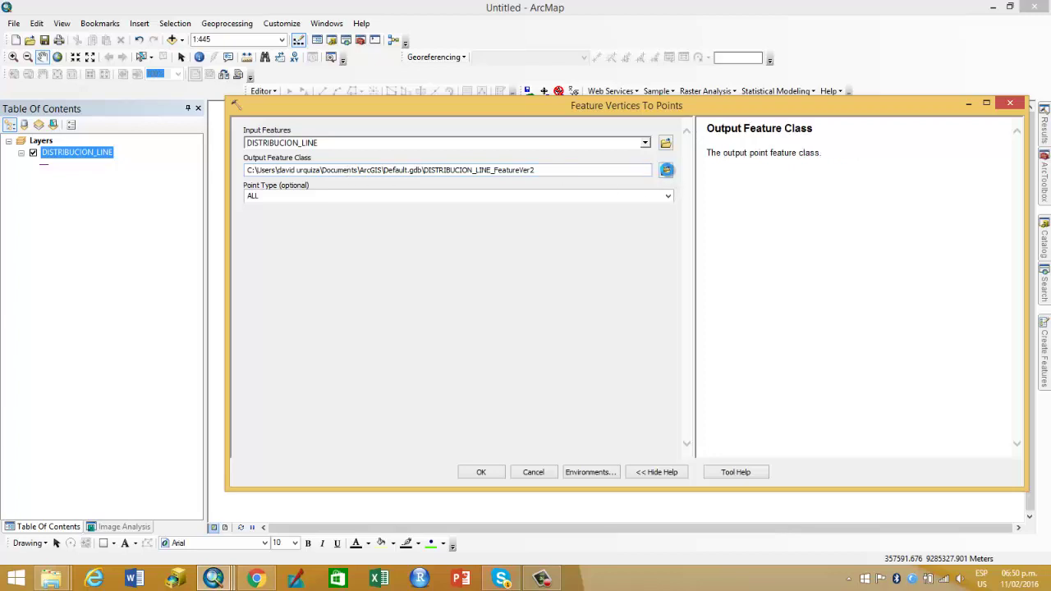